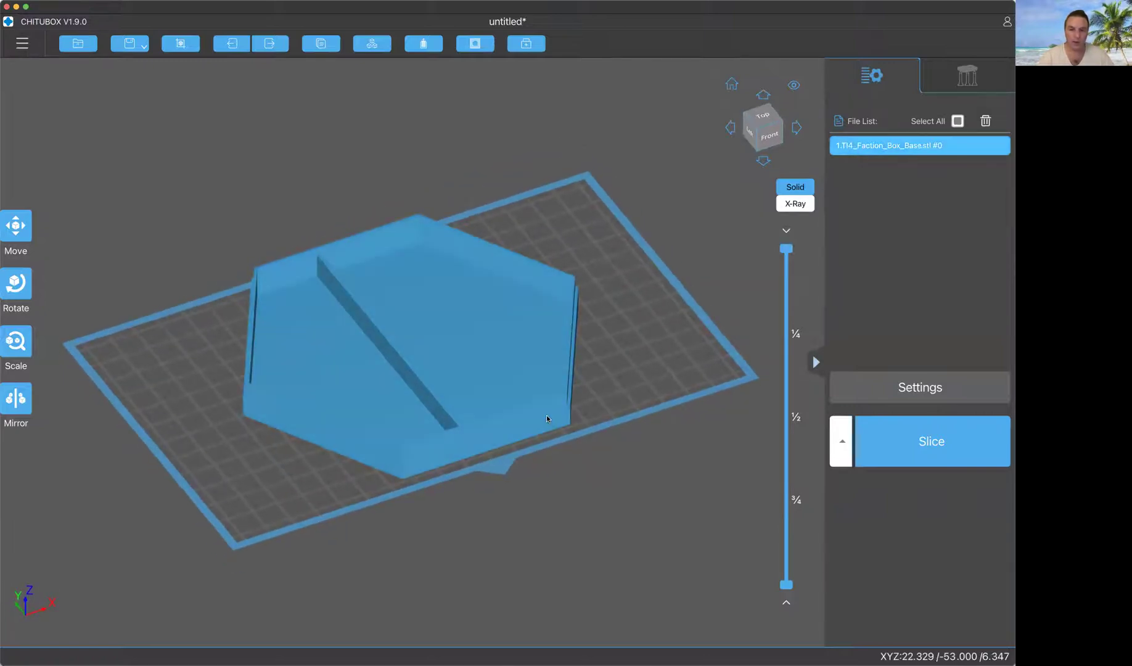
- Try the hexagonal box base at 150 percent uniform scale, and set its scale back to 100 percent
drag(578, 455, 521, 346)
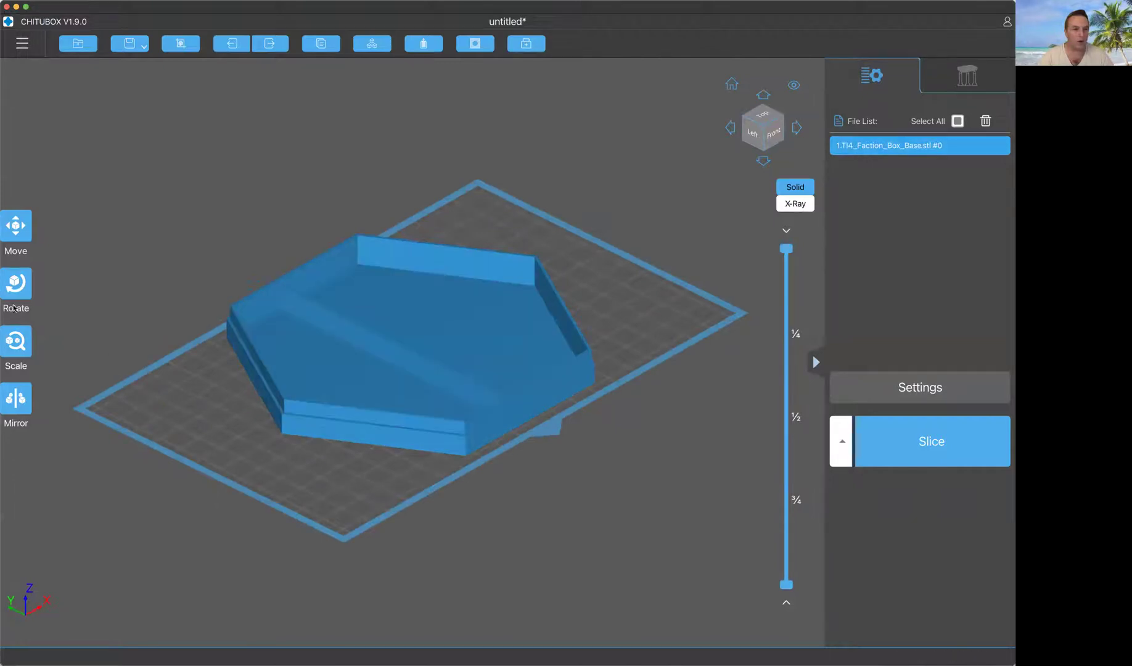
click(16, 341)
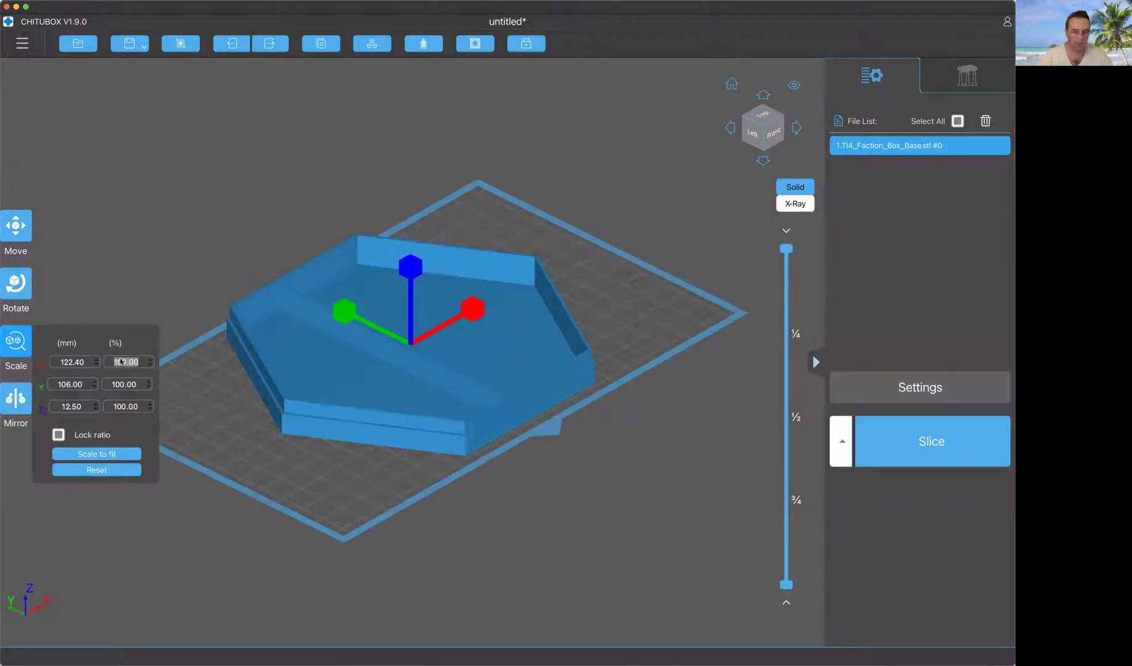
text(150)
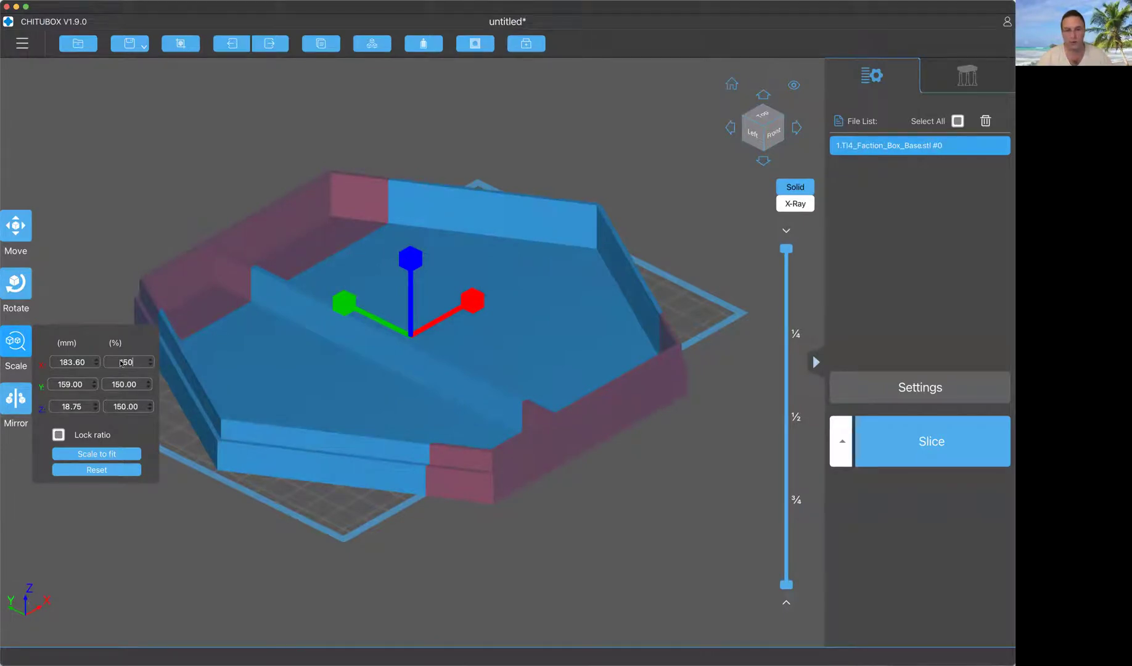
drag(123, 363, 148, 363)
text(00)
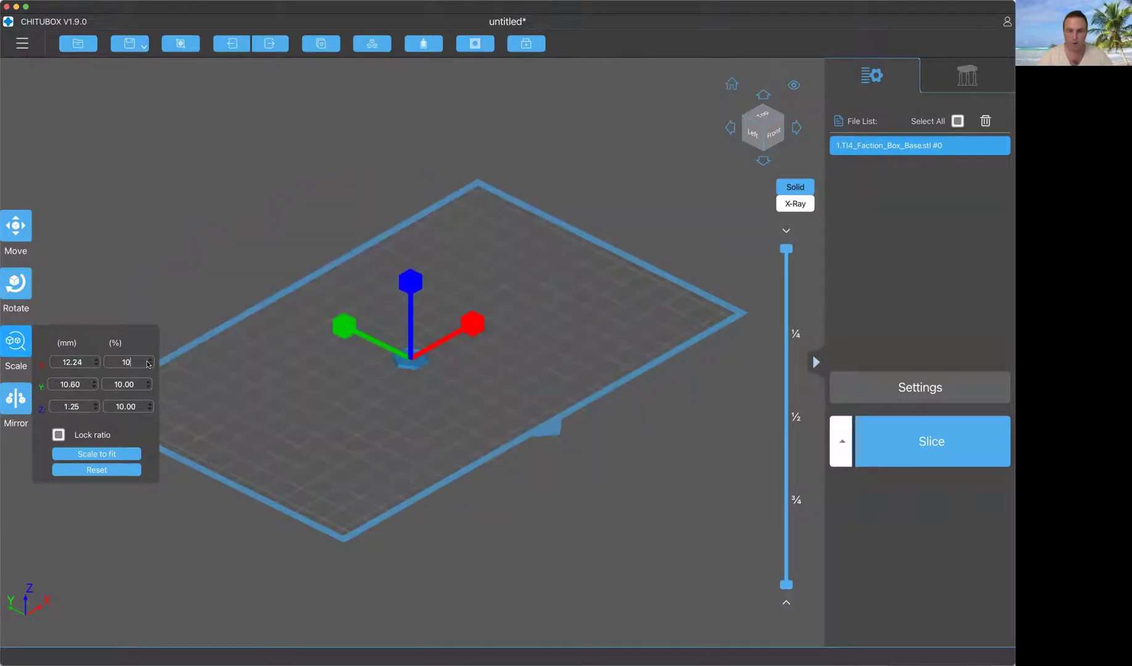
click(438, 529)
- Examine the stepped outer wall and lower front corner of the box base lying flat on the build plate
mouse_move(438, 529)
right_down()
mouse_move(449, 524)
mouse_move(425, 535)
right_up()
drag(424, 538, 335, 289)
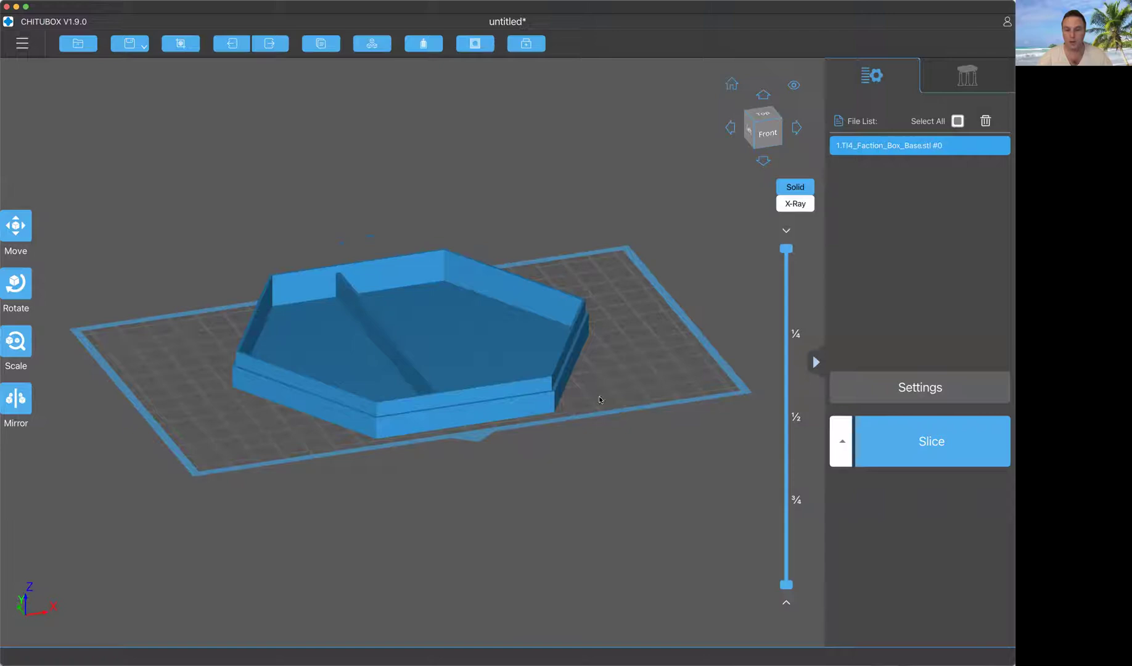
scroll(619, 402, up, 2)
right_drag(619, 399, 620, 391)
scroll(620, 394, up, 5)
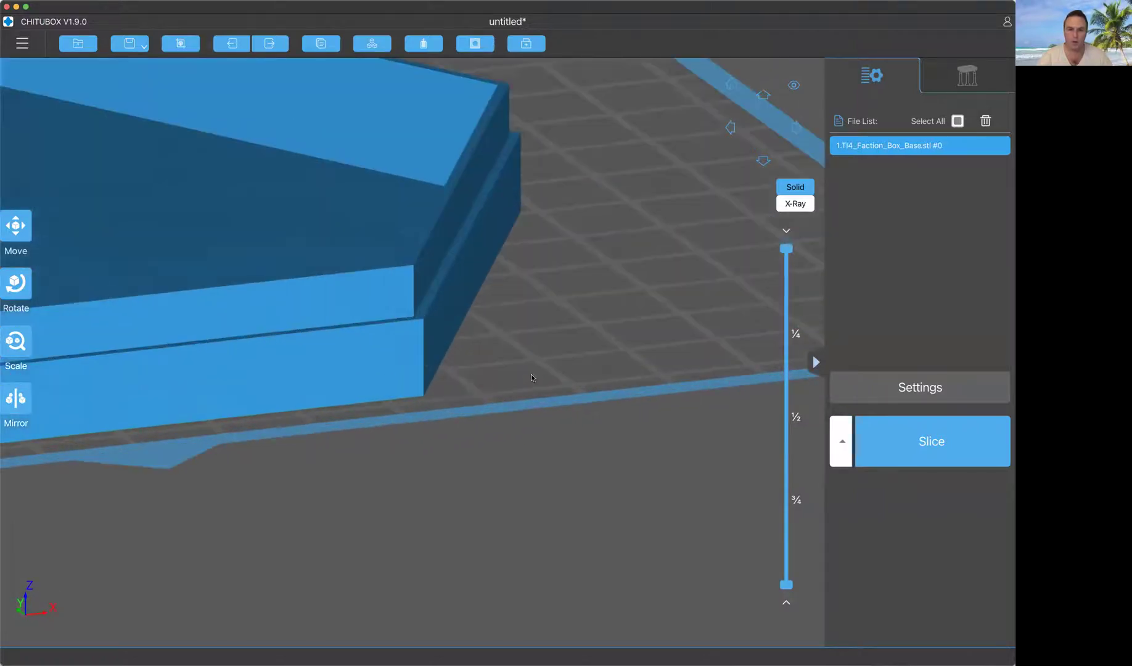
scroll(507, 247, down, 3)
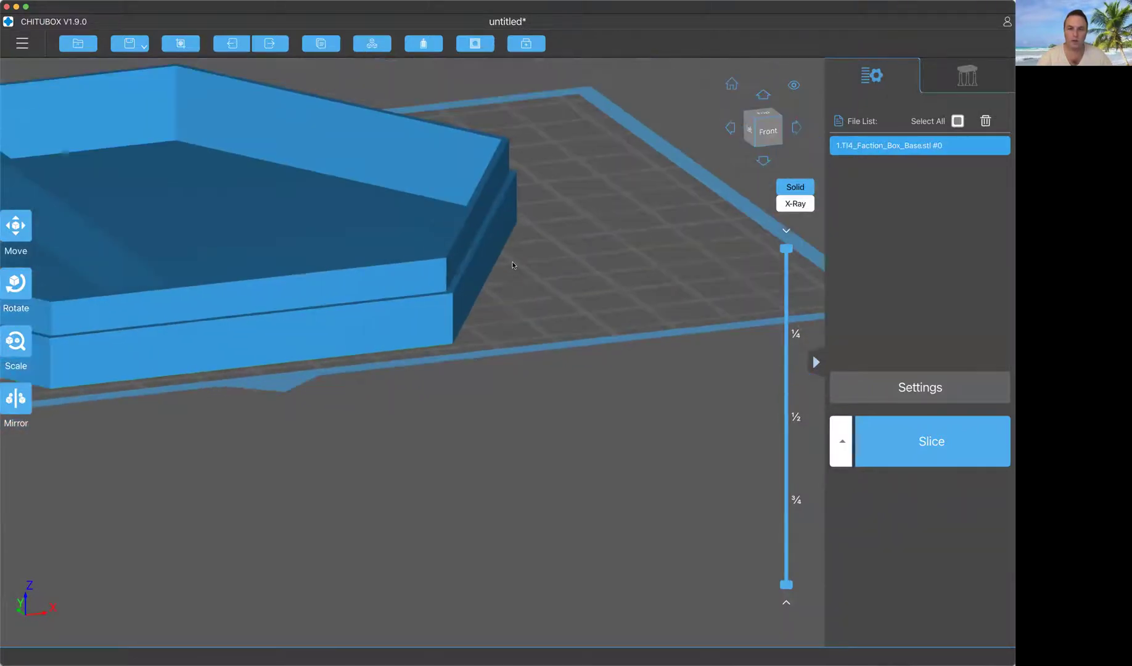
- Review the bottom layer count and bottom exposure time in the print settings of the ELEGOO SATURN profile
click(966, 76)
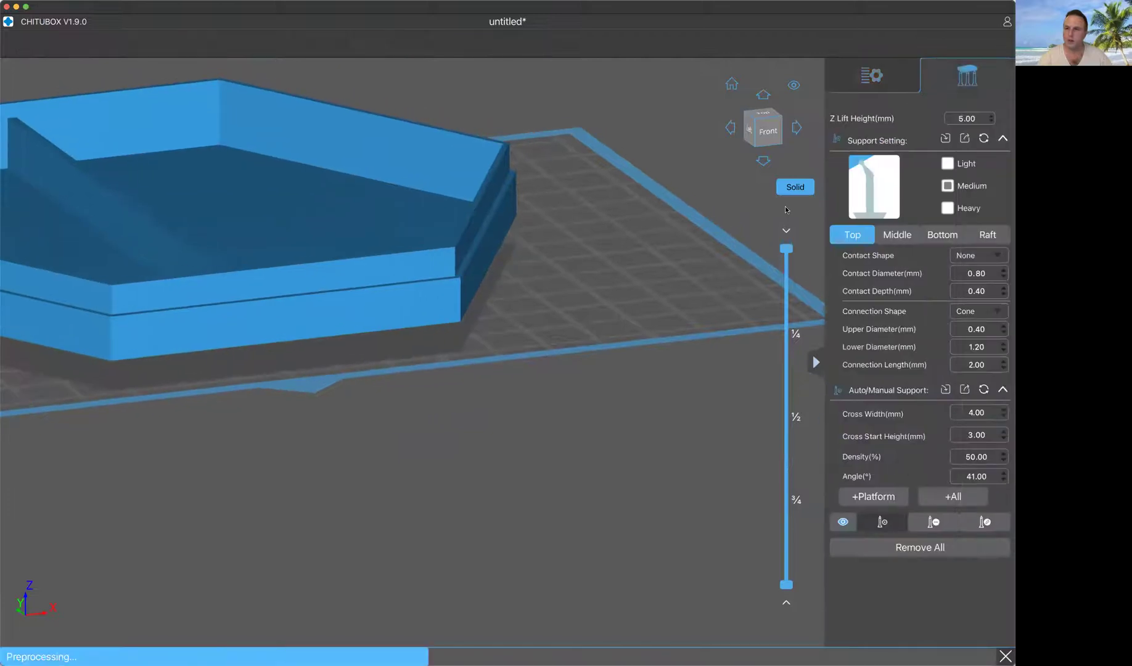
click(873, 72)
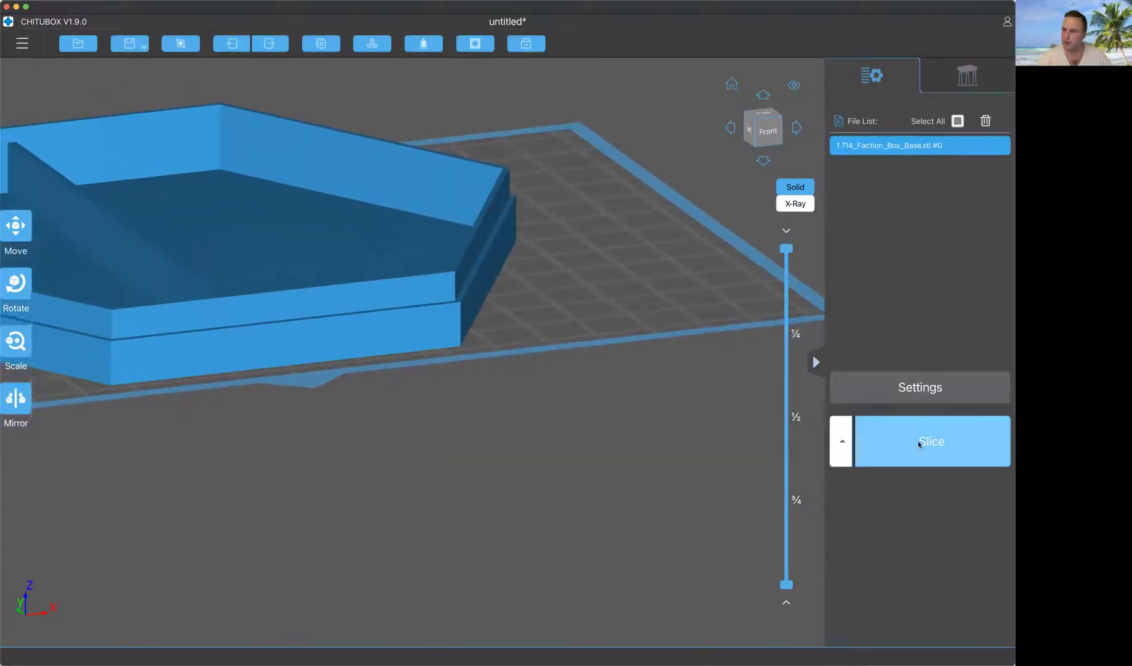
click(932, 389)
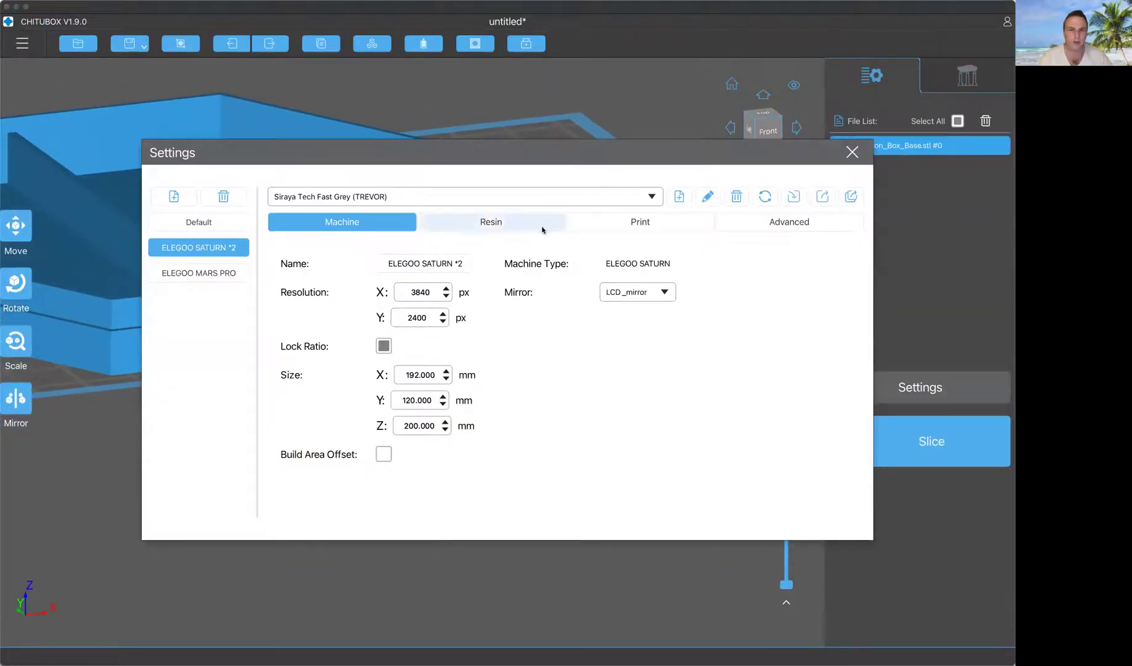
click(613, 227)
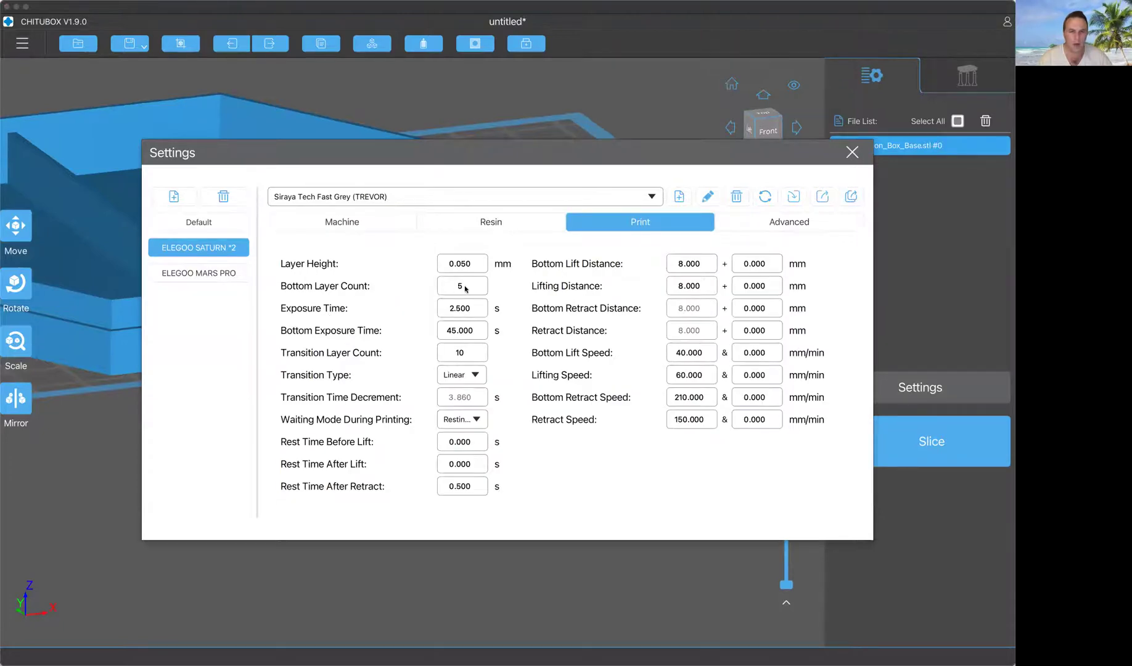
mouse_move(462, 287)
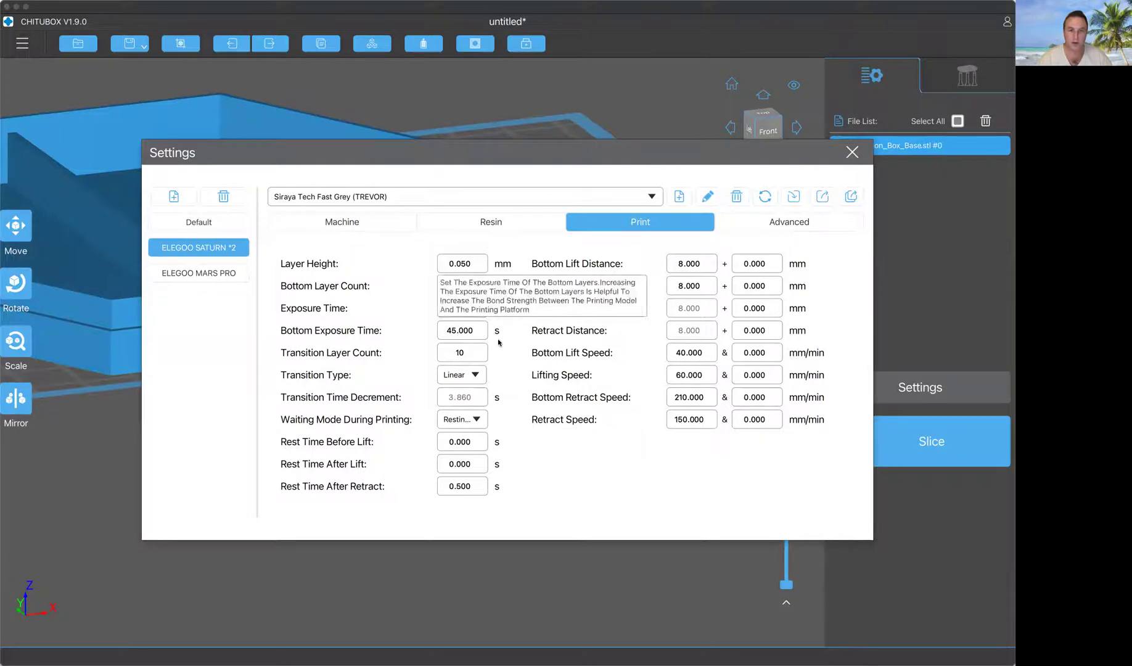
click(852, 152)
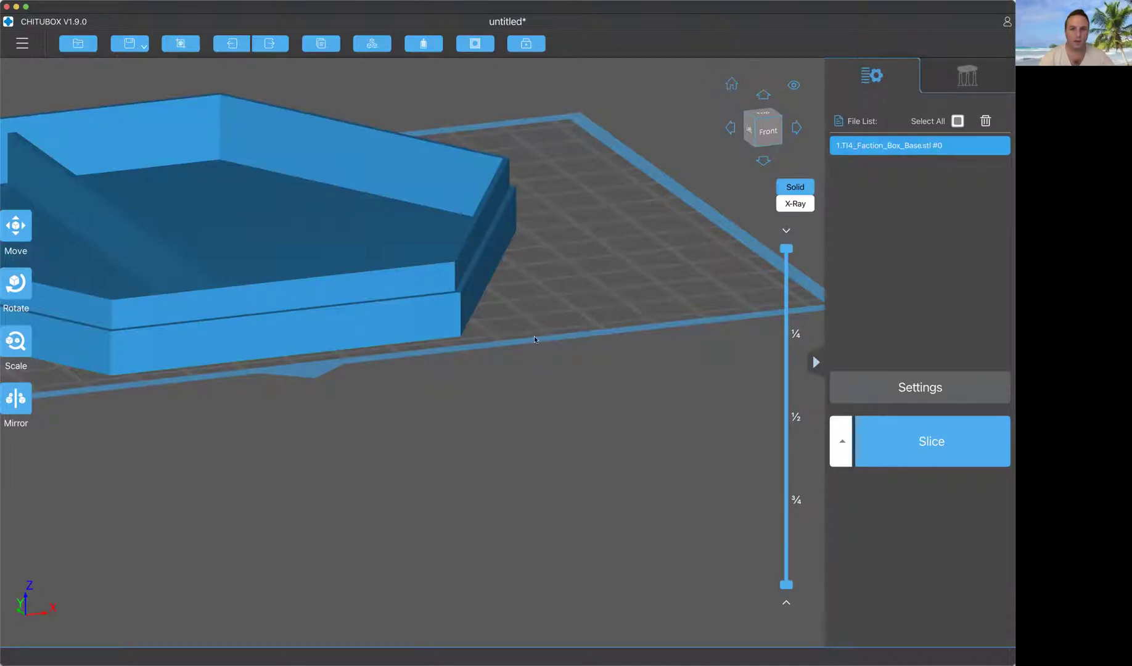
- Examine up close the bottom edge of the front corner where the box base meets the build plate
scroll(511, 327, up, 3)
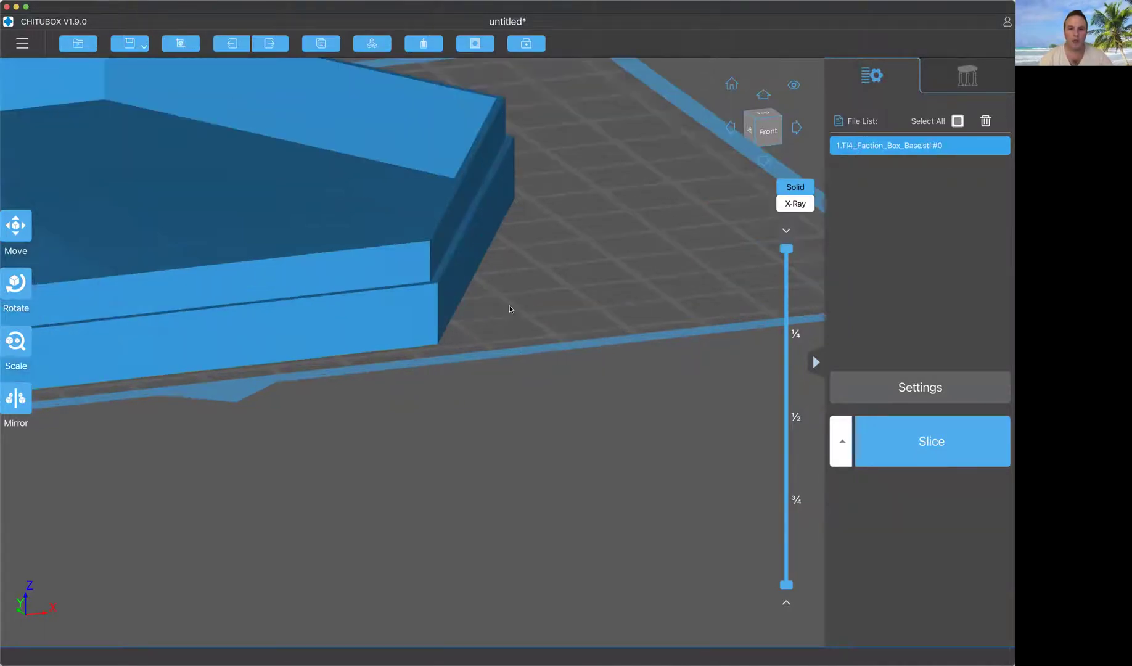
right_drag(511, 327, 515, 302)
drag(515, 304, 487, 280)
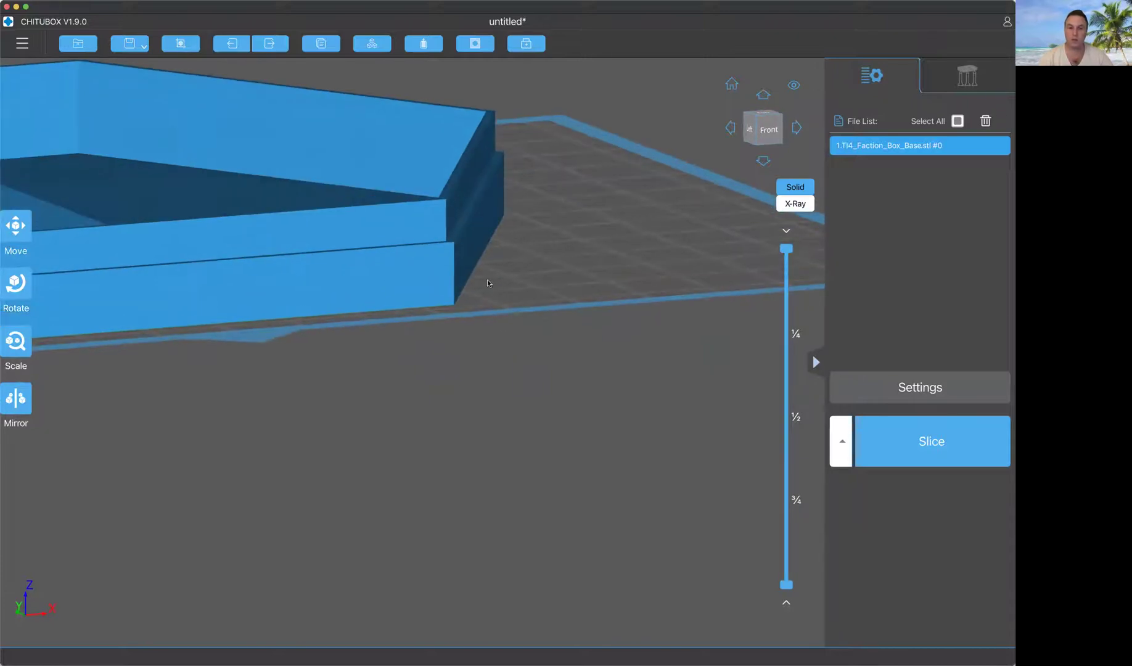
click(469, 278)
click(464, 285)
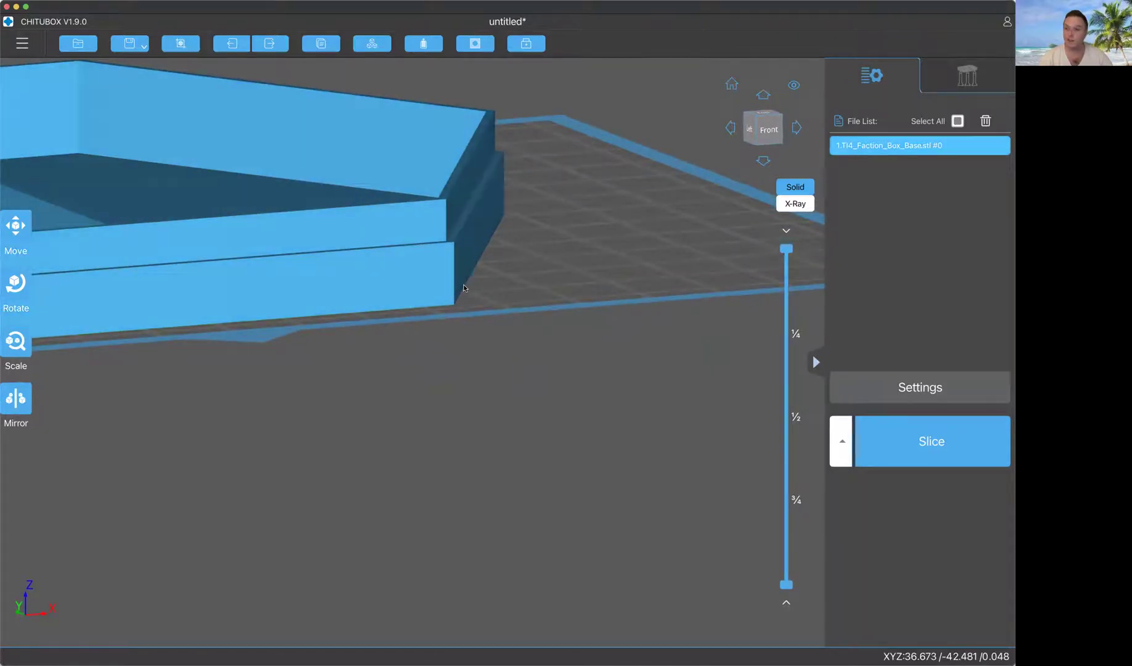
click(464, 287)
click(461, 289)
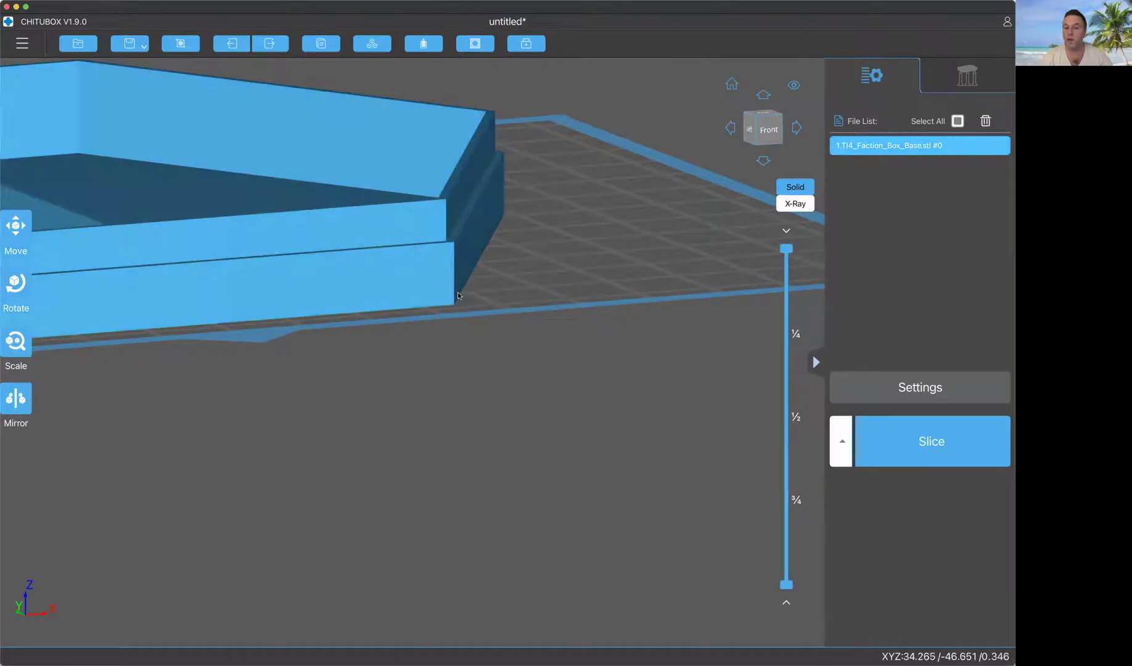
click(456, 295)
click(454, 298)
click(457, 299)
click(458, 296)
click(458, 297)
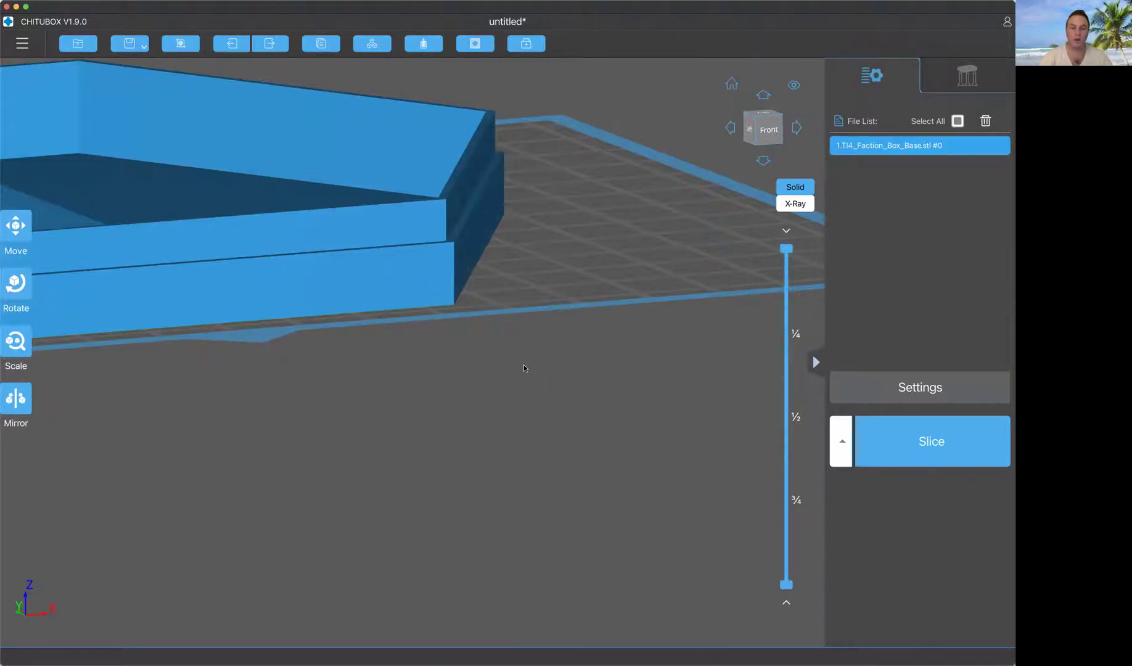
- Generate automatic medium supports at 50 percent density for all areas of the flat box base
drag(523, 368, 478, 442)
scroll(478, 439, down, 3)
right_drag(478, 438, 450, 444)
drag(451, 444, 595, 449)
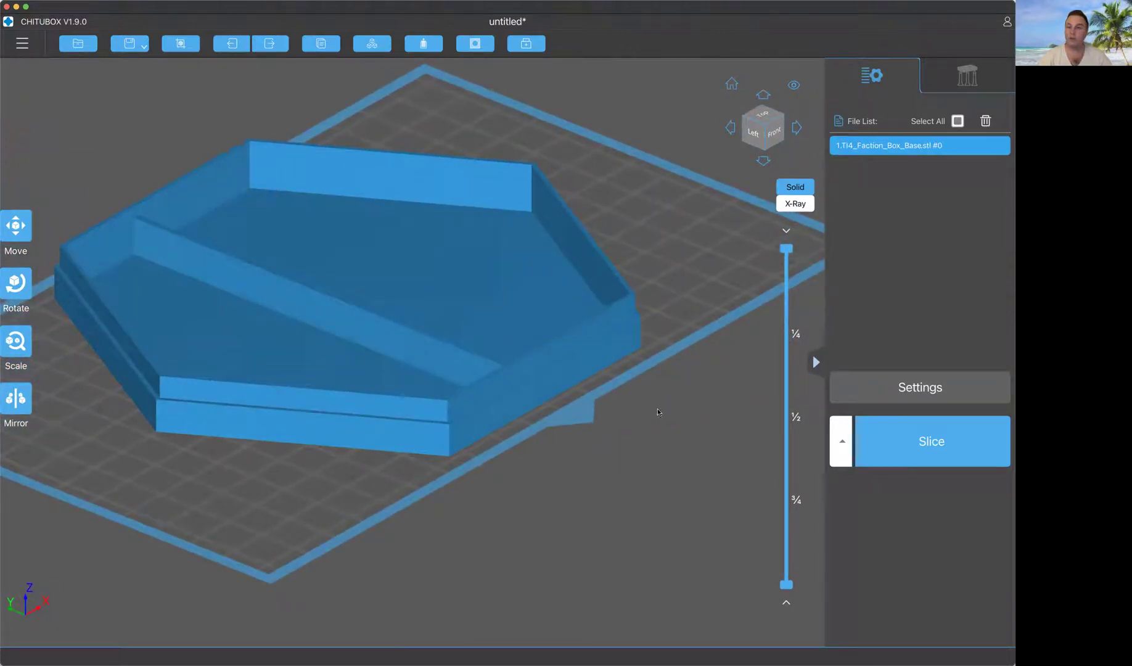
mouse_move(721, 313)
mouse_down()
mouse_move(724, 296)
mouse_move(731, 318)
mouse_up()
click(959, 81)
click(952, 497)
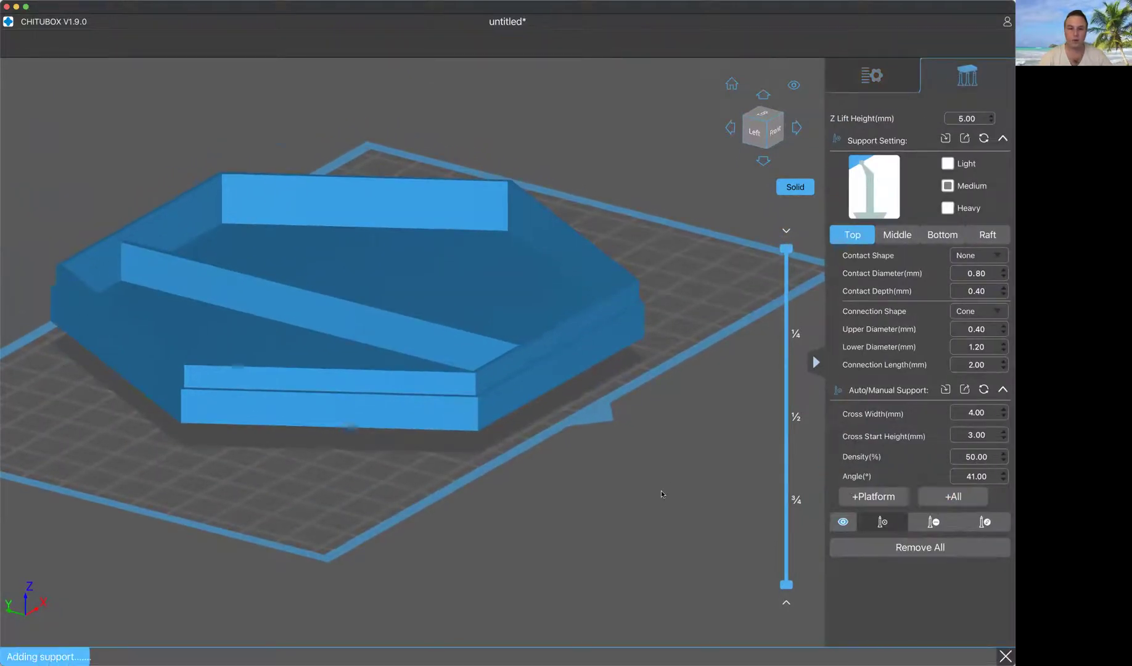
- Inspect the generated supports and their contact points on the underside of the box base
drag(654, 486, 508, 376)
scroll(496, 370, up, 2)
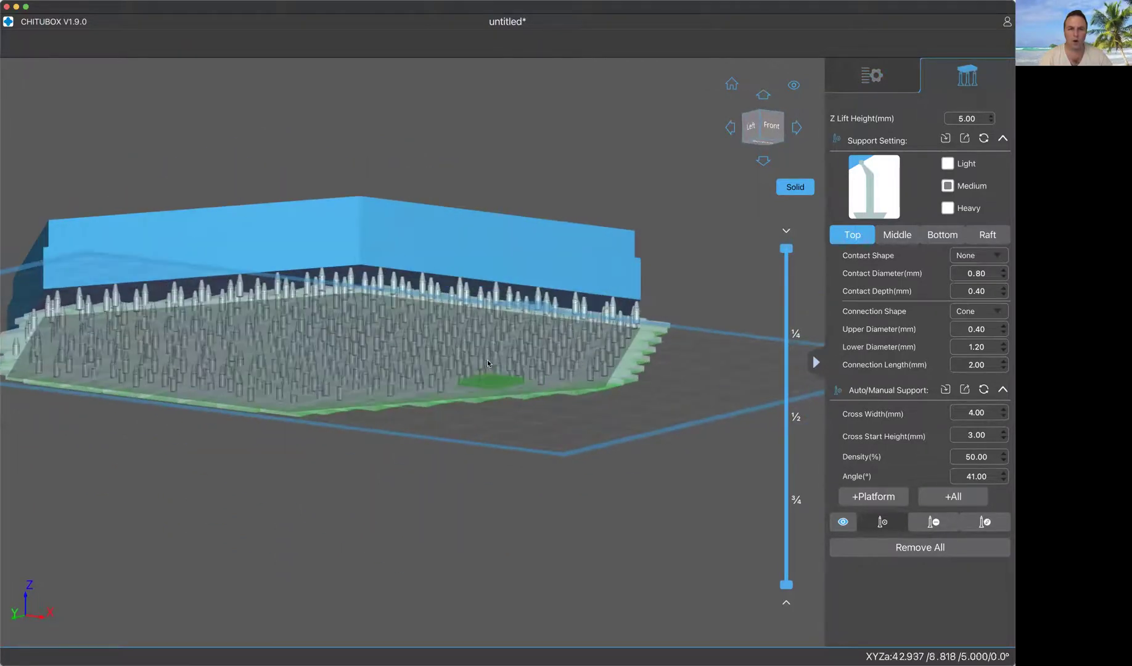
right_drag(487, 359, 492, 349)
right_drag(601, 138, 538, 125)
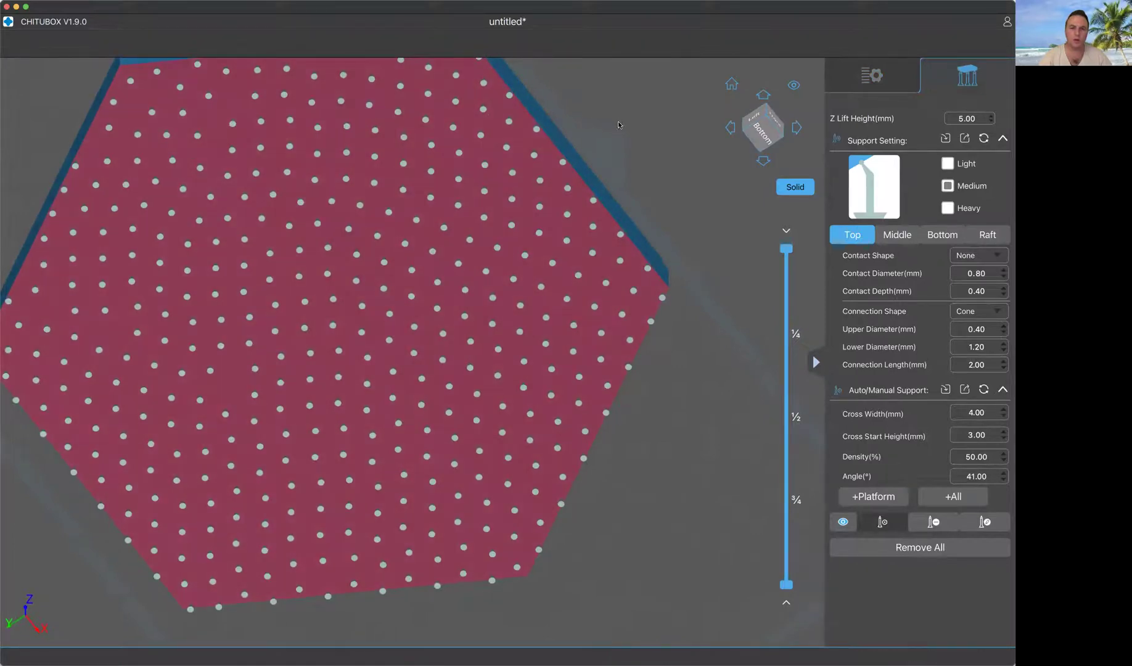
drag(690, 386, 764, 501)
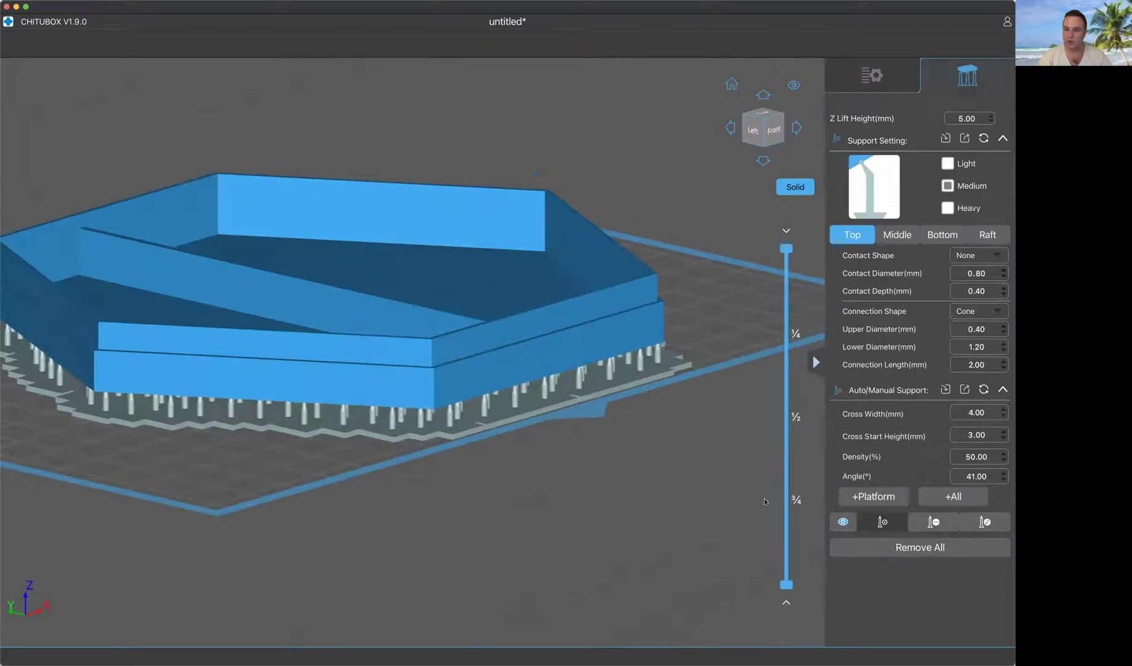
- Preview the supported model's layers down to the raft and back up to full height, twice
drag(790, 256, 787, 585)
drag(648, 477, 627, 501)
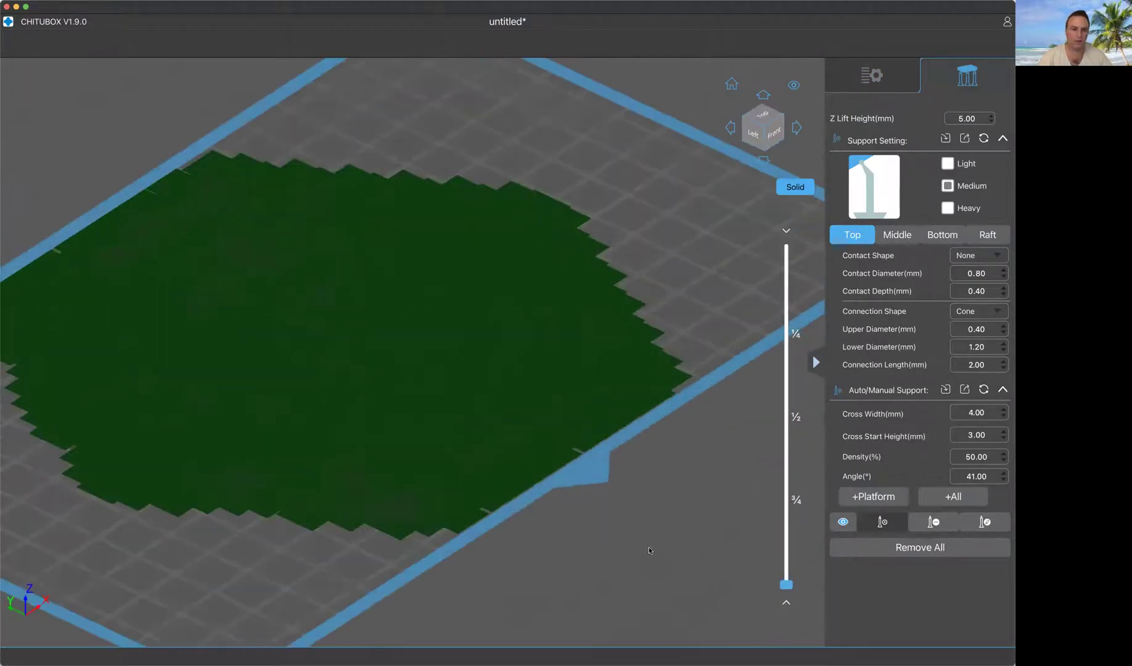
drag(787, 583, 787, 248)
right_drag(671, 487, 688, 417)
drag(687, 417, 710, 426)
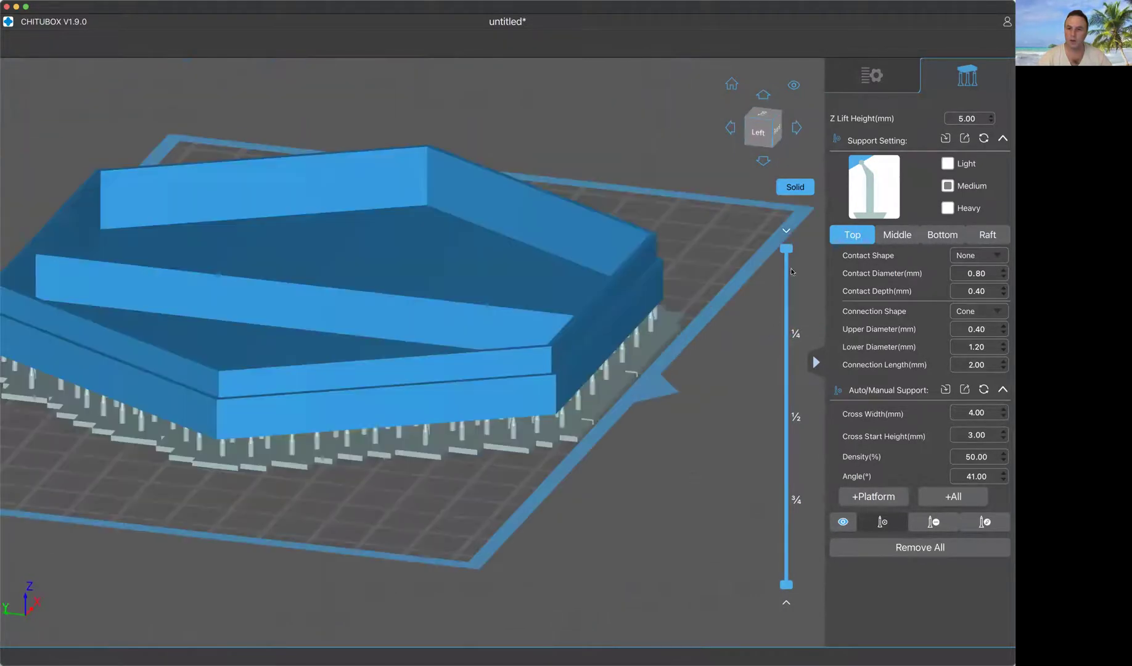
drag(787, 252, 773, 616)
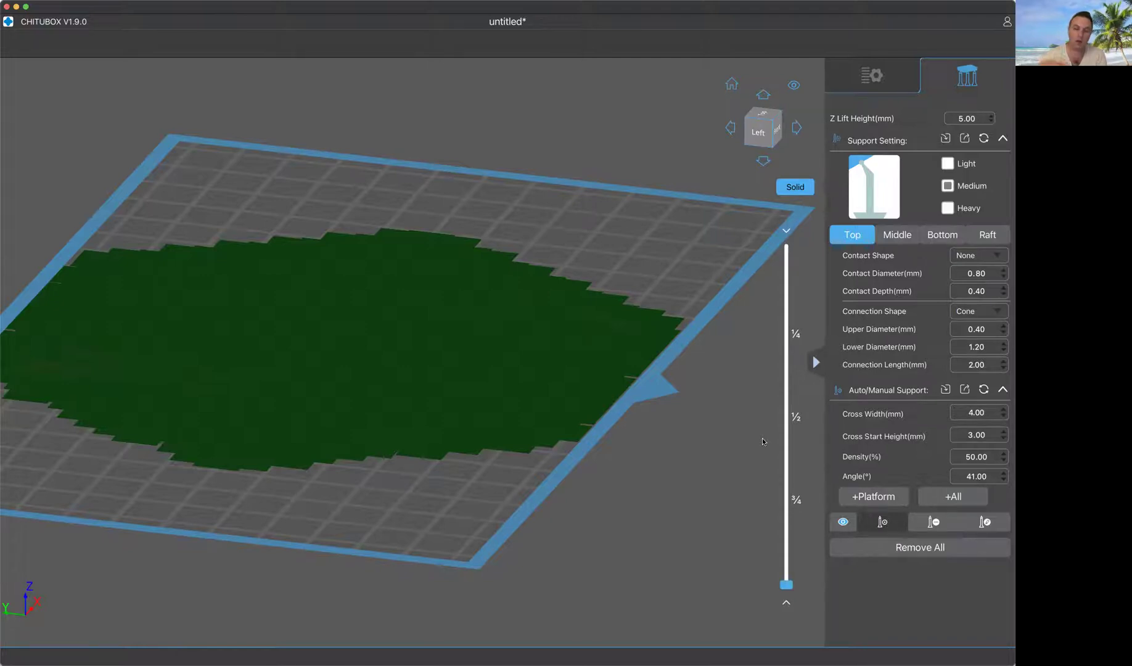
drag(792, 586, 787, 248)
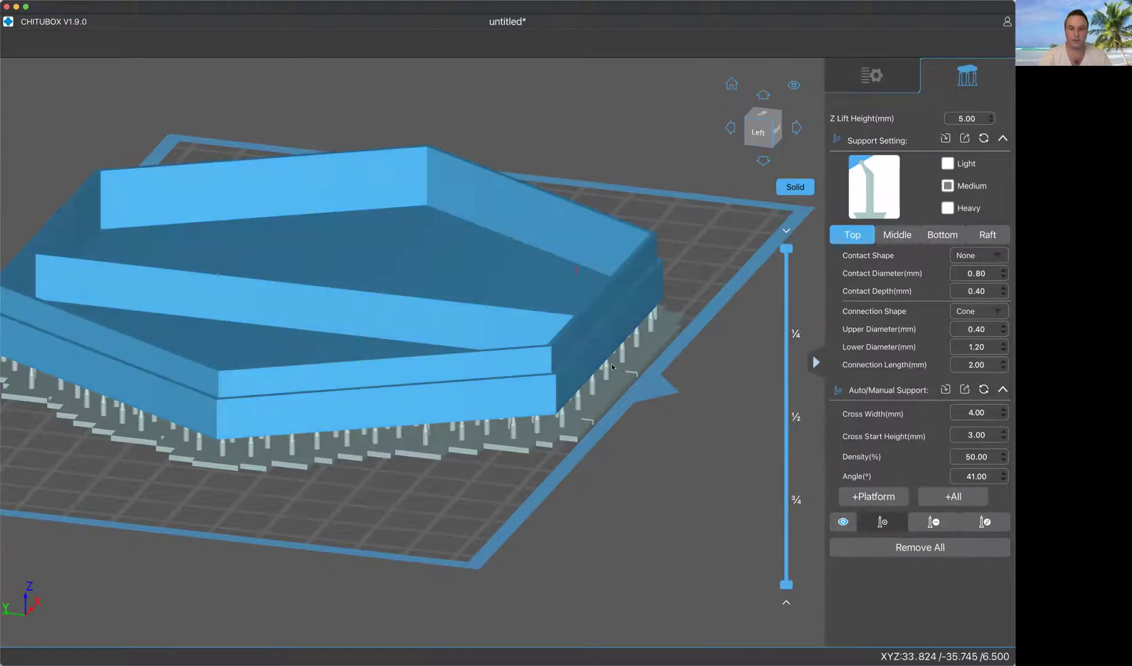
- Examine the raft, support pillars and contact points beneath the box base, with the layer preview cut low in the model
mouse_move(653, 486)
right_down()
mouse_move(653, 497)
mouse_move(643, 490)
right_up()
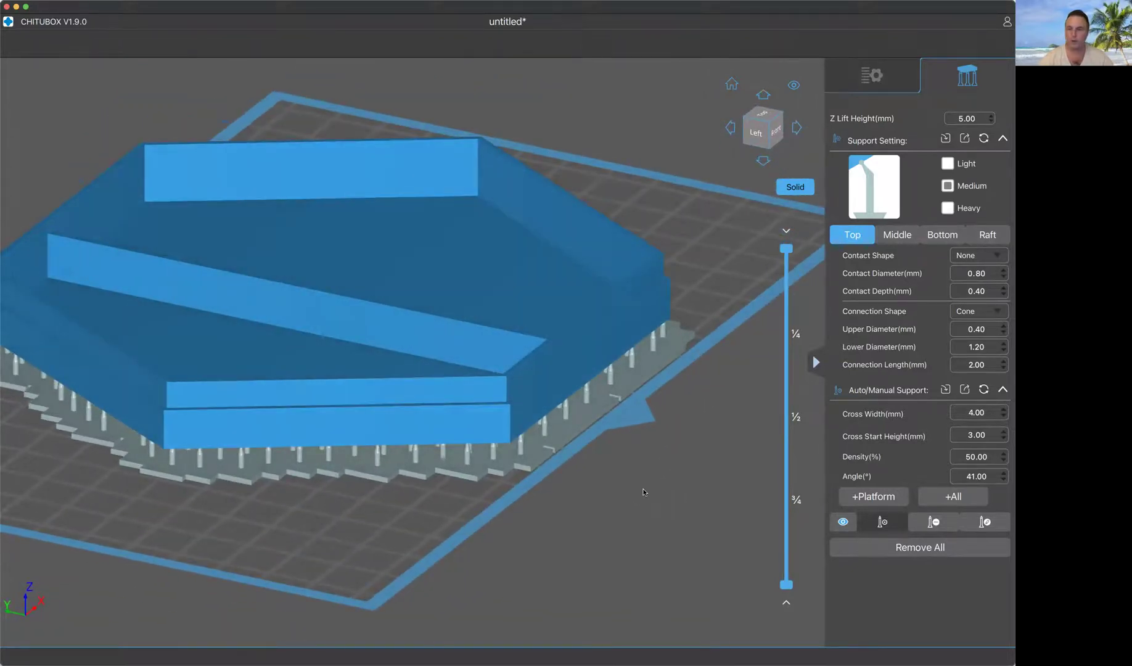
right_drag(643, 489, 644, 507)
drag(644, 505, 806, 487)
right_drag(729, 522, 740, 493)
drag(740, 496, 605, 387)
drag(594, 320, 693, 463)
right_drag(693, 463, 592, 292)
scroll(575, 409, up, 4)
drag(592, 292, 594, 334)
scroll(594, 337, down, 8)
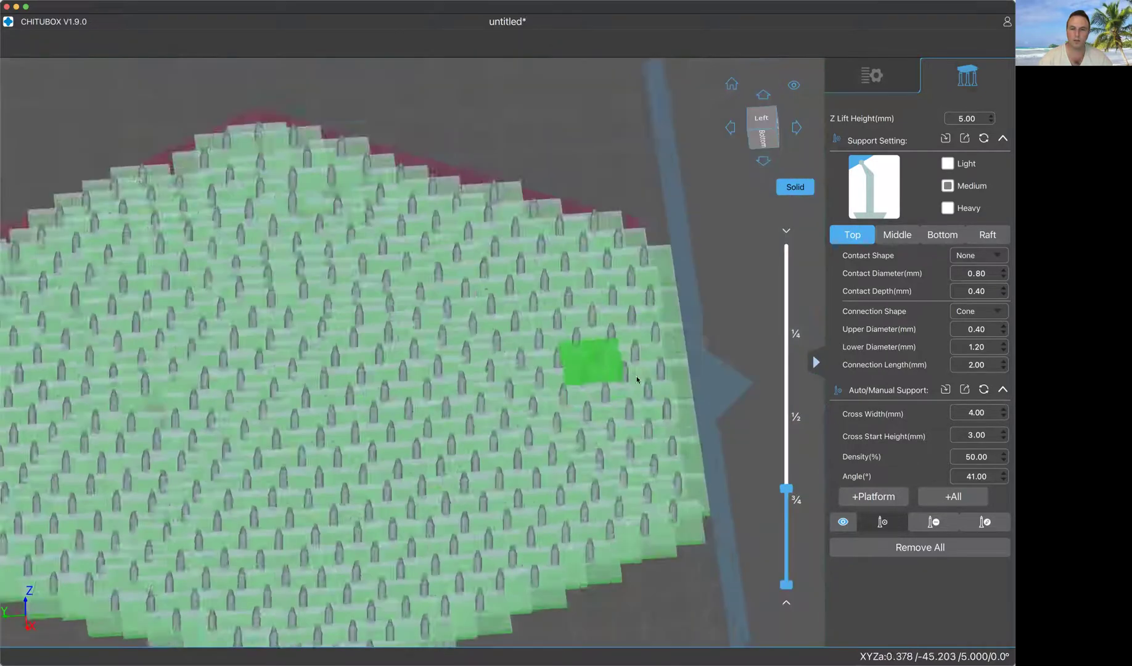
right_drag(691, 376, 699, 270)
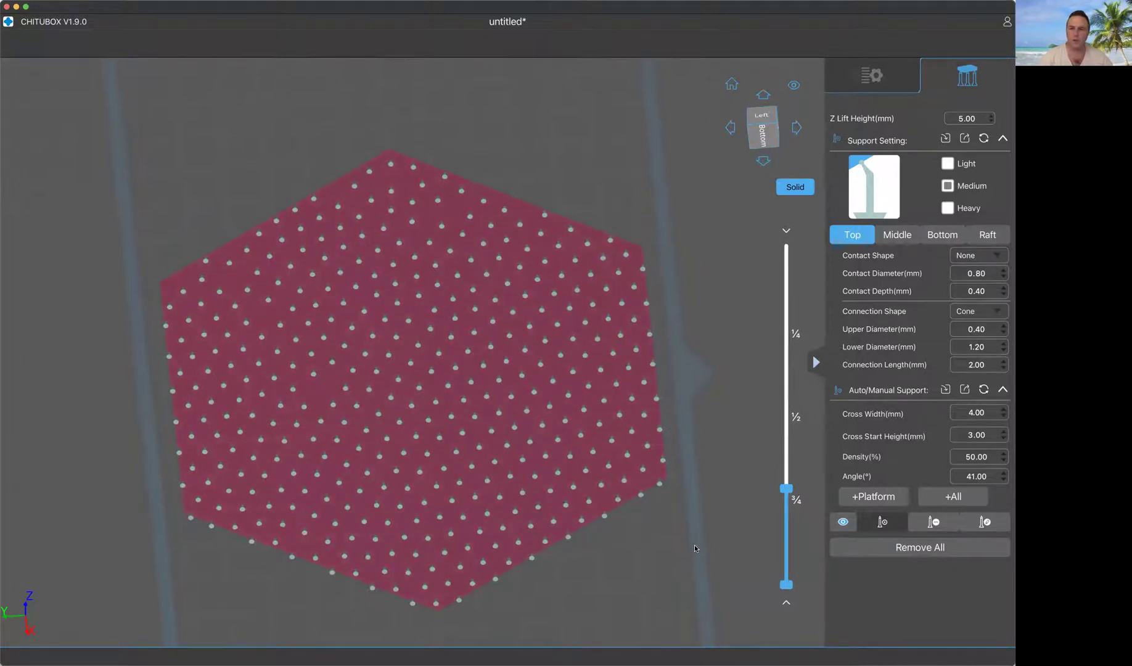
right_drag(693, 551, 693, 554)
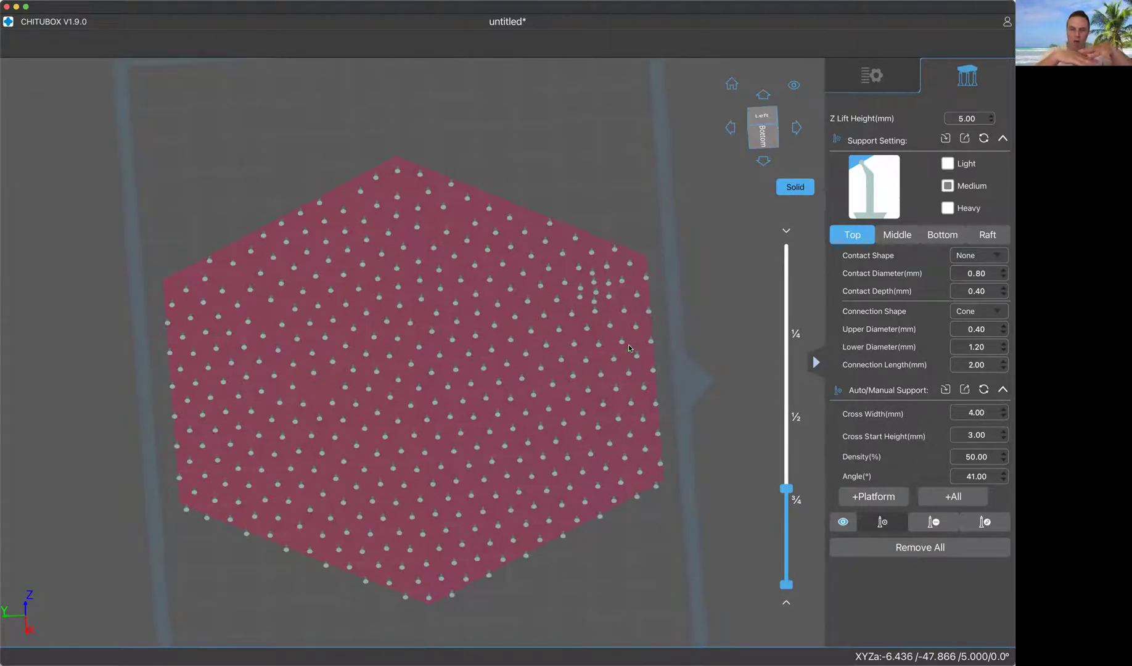
- Remove all supports from the flat box base
drag(619, 224, 613, 278)
right_drag(614, 278, 628, 287)
click(921, 546)
click(464, 376)
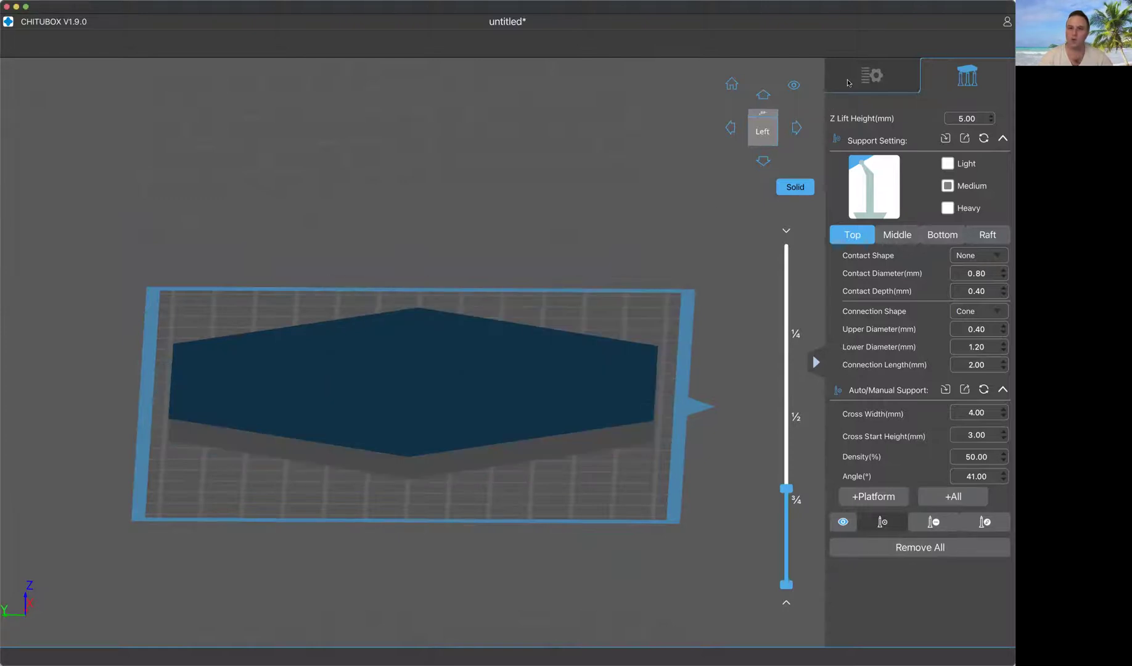
- Rotate the box base to a steep tilt, raising its rear and leaving its front edge lowest over the build plate
click(848, 83)
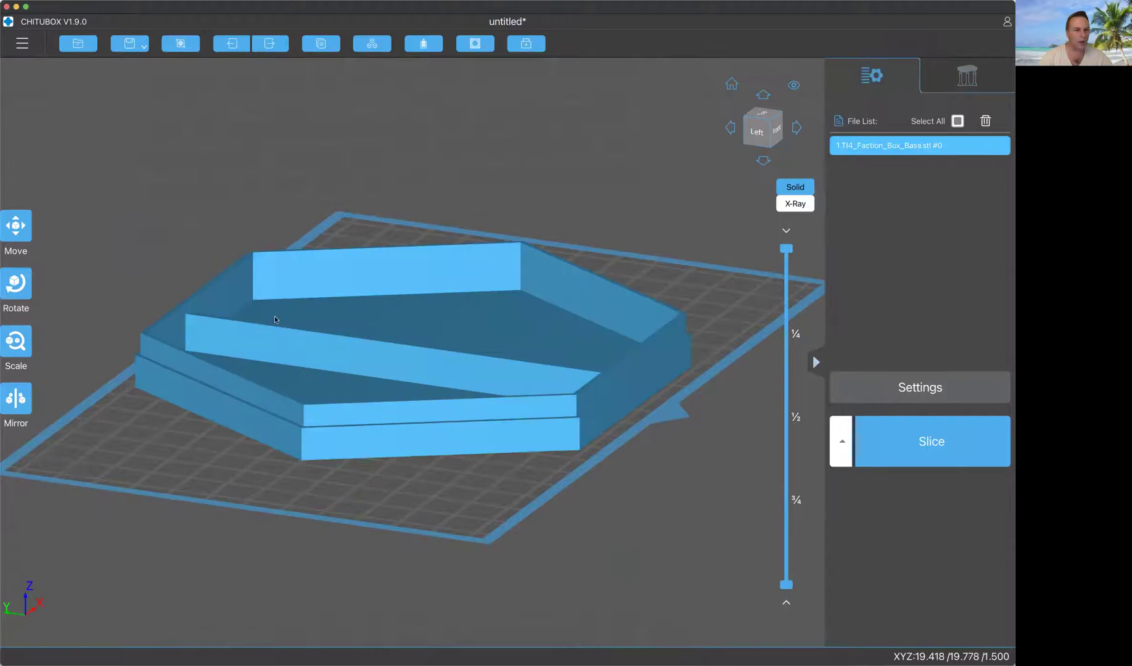
click(15, 283)
drag(432, 335, 439, 354)
click(600, 522)
right_drag(600, 522, 577, 527)
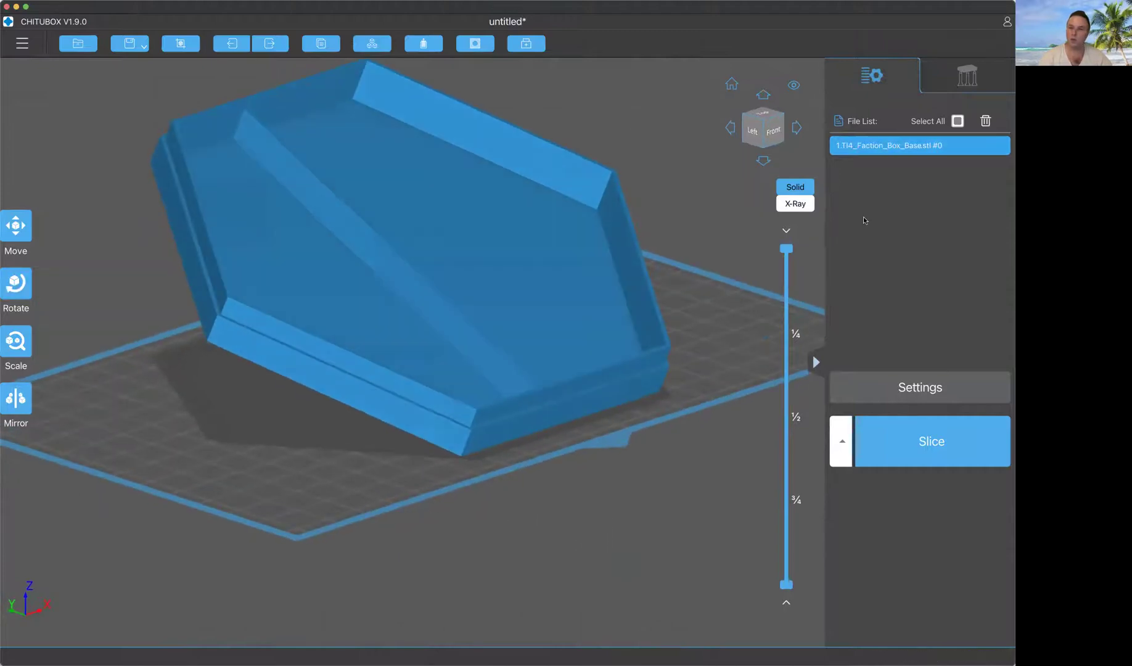
- Generate automatic supports everywhere on the tilted box base and check their contact points along the underside's front edge
click(962, 79)
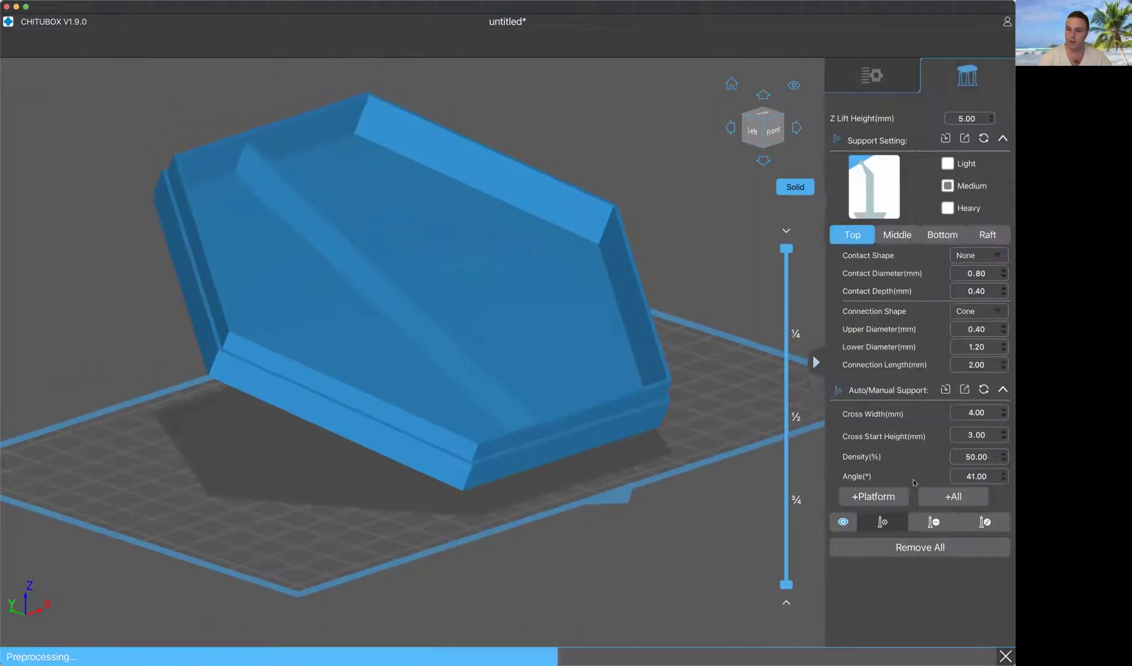
click(951, 498)
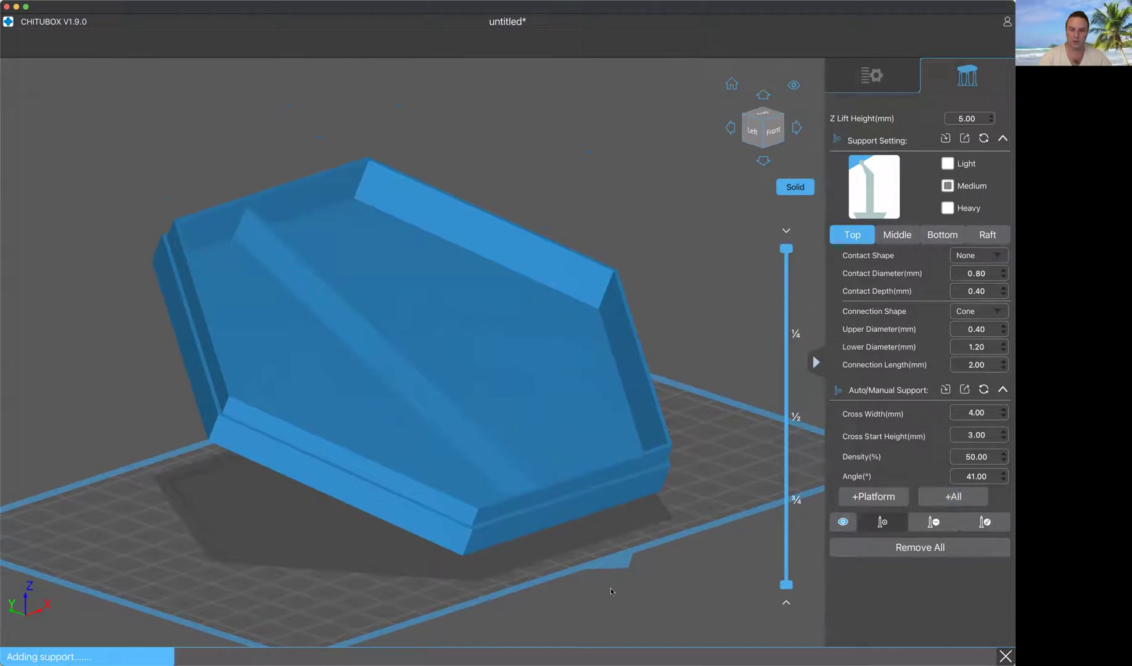
right_drag(612, 579, 612, 499)
drag(612, 499, 577, 601)
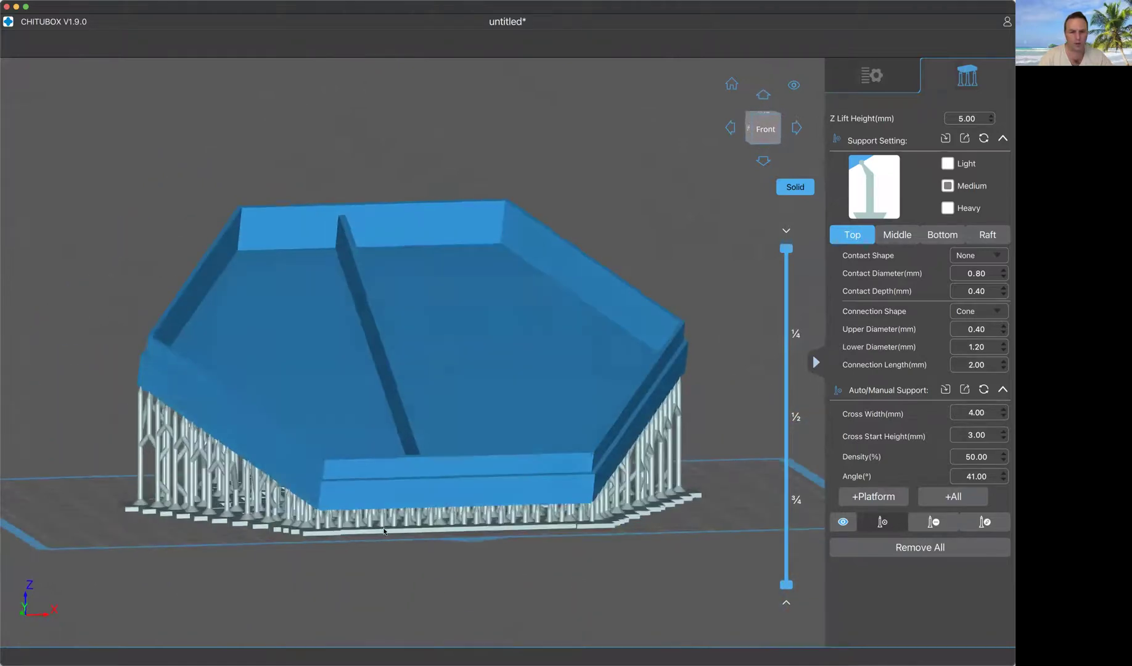
right_drag(457, 568, 501, 483)
scroll(518, 407, up, 5)
scroll(532, 301, up, 2)
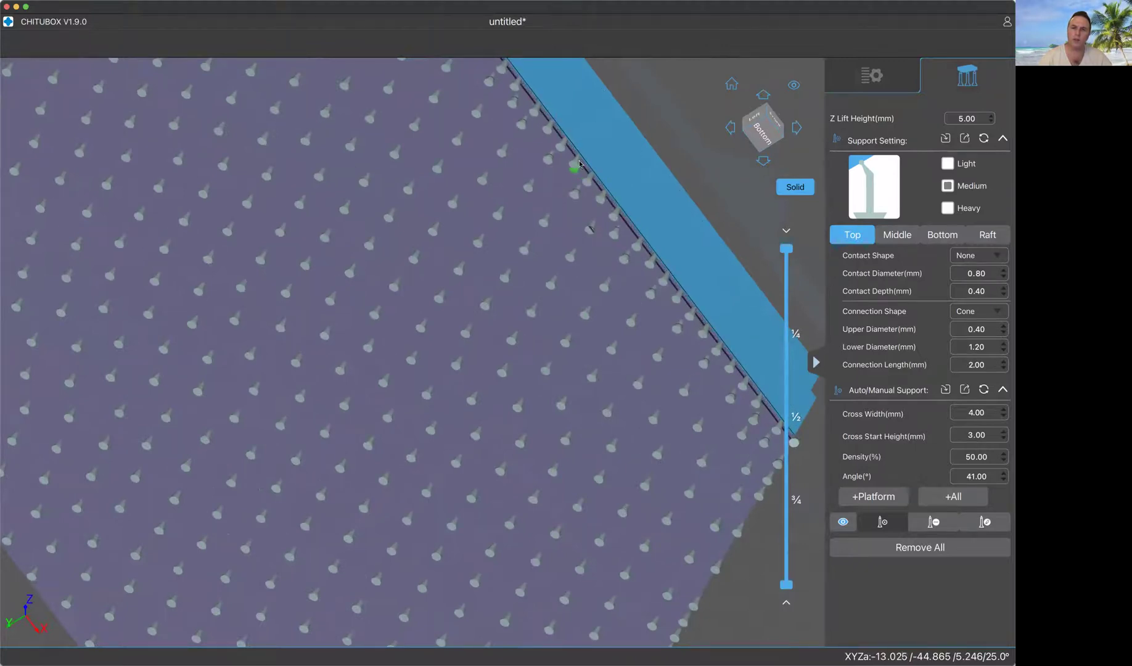
drag(582, 166, 651, 610)
scroll(652, 611, down, 3)
middle_drag(662, 612, 615, 400)
- Examine the supports carrying the front edge's first layers, with the layer preview cut low in the model
drag(787, 249, 798, 559)
right_drag(734, 560, 719, 540)
drag(719, 540, 597, 530)
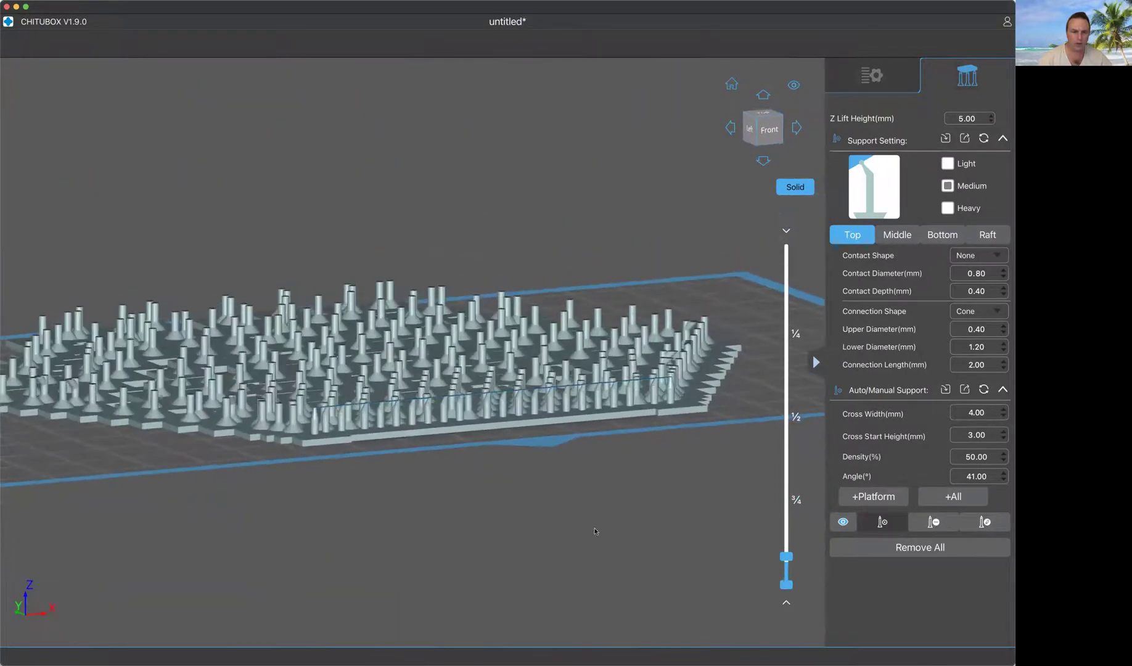
scroll(595, 529, up, 5)
drag(395, 384, 323, 257)
click(319, 236)
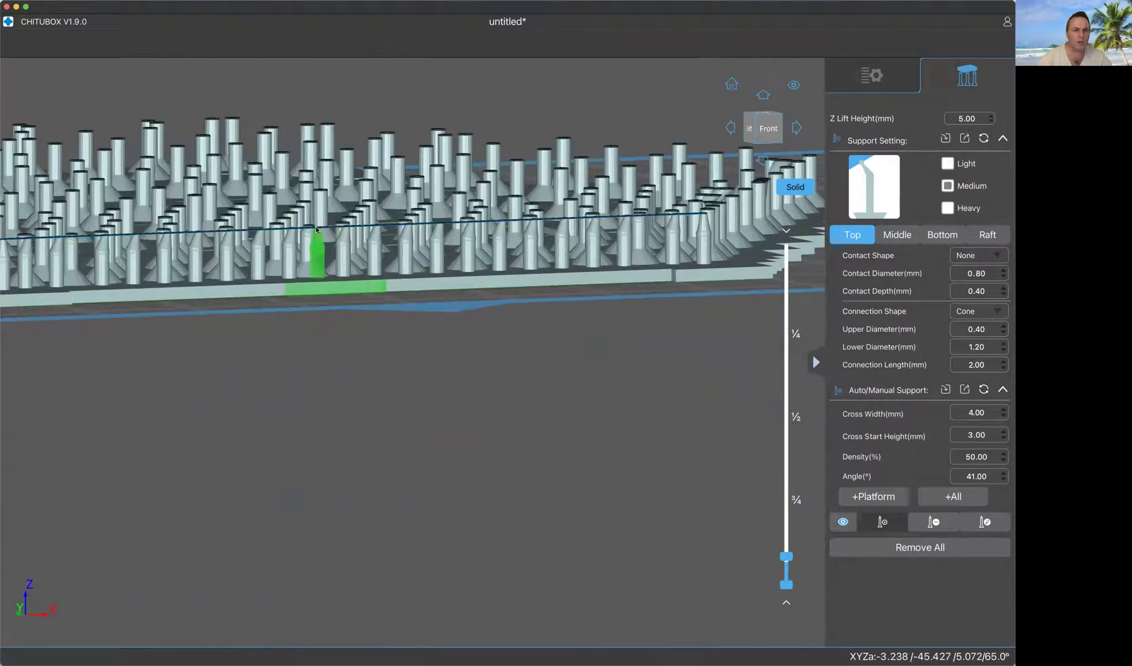
drag(340, 370, 607, 352)
click(549, 257)
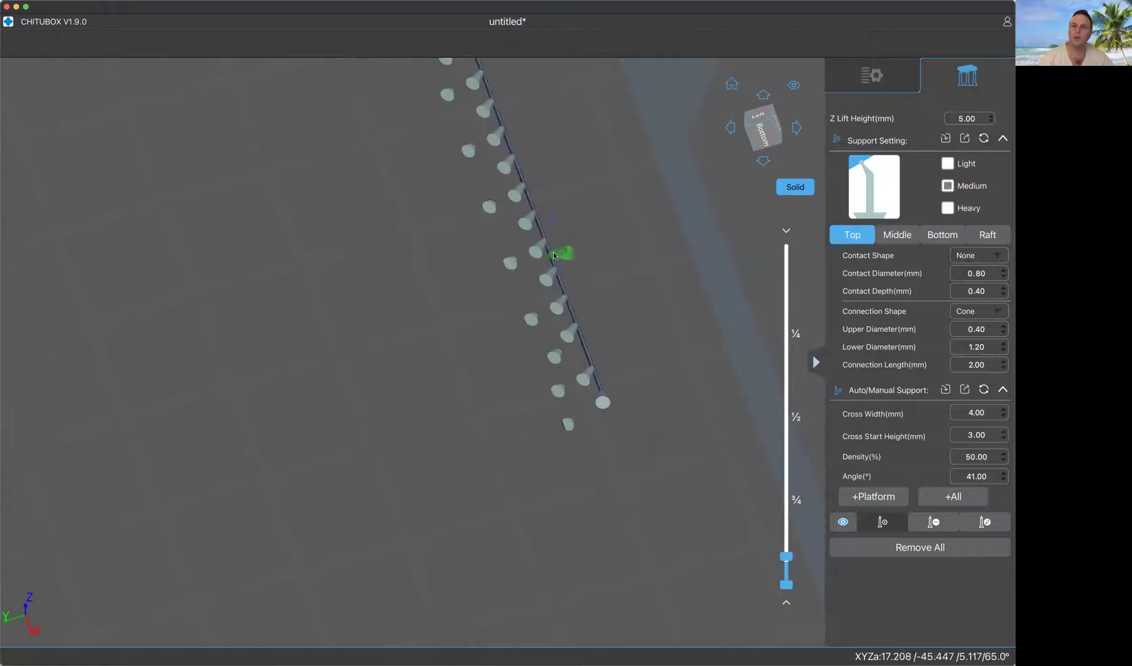
right_drag(627, 273, 597, 324)
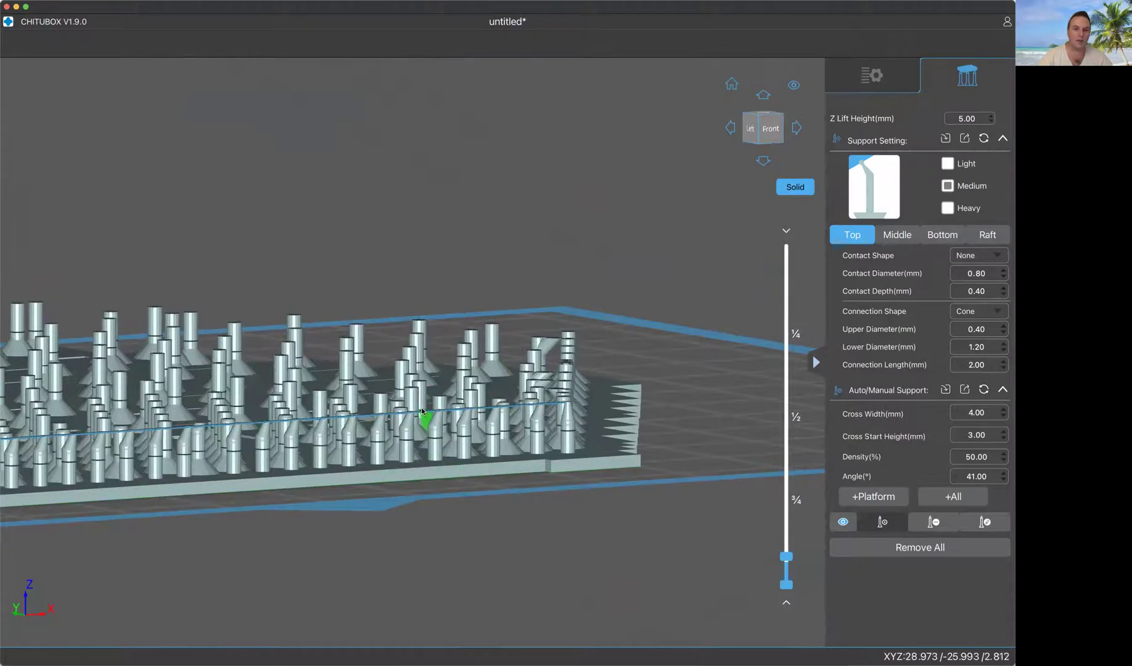
scroll(608, 546, down, 2)
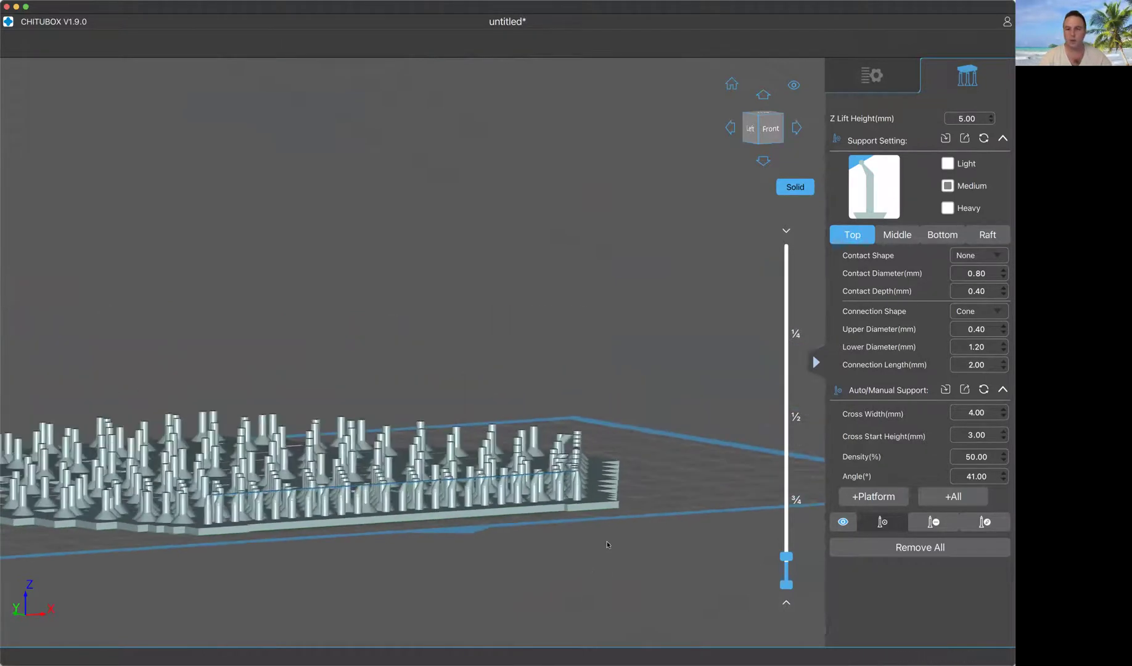
- Return the layer preview to full height and view the whole supported box base
right_drag(665, 508, 673, 545)
drag(669, 561, 674, 496)
scroll(676, 496, down, 5)
right_drag(676, 496, 683, 487)
drag(787, 554, 785, 241)
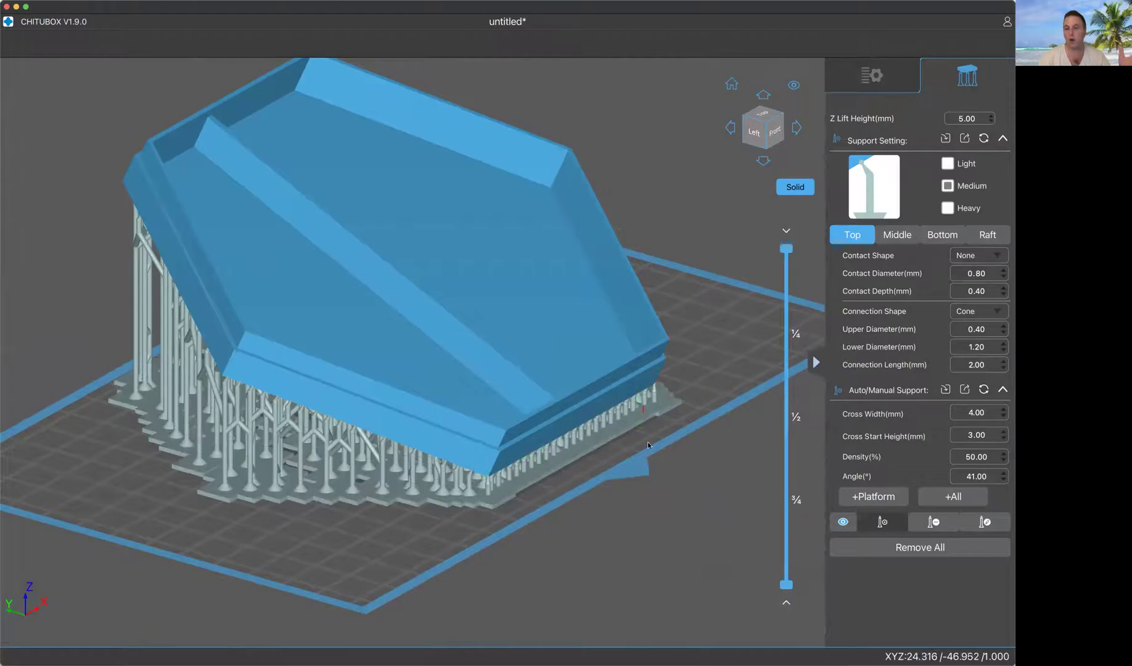
drag(646, 508, 631, 511)
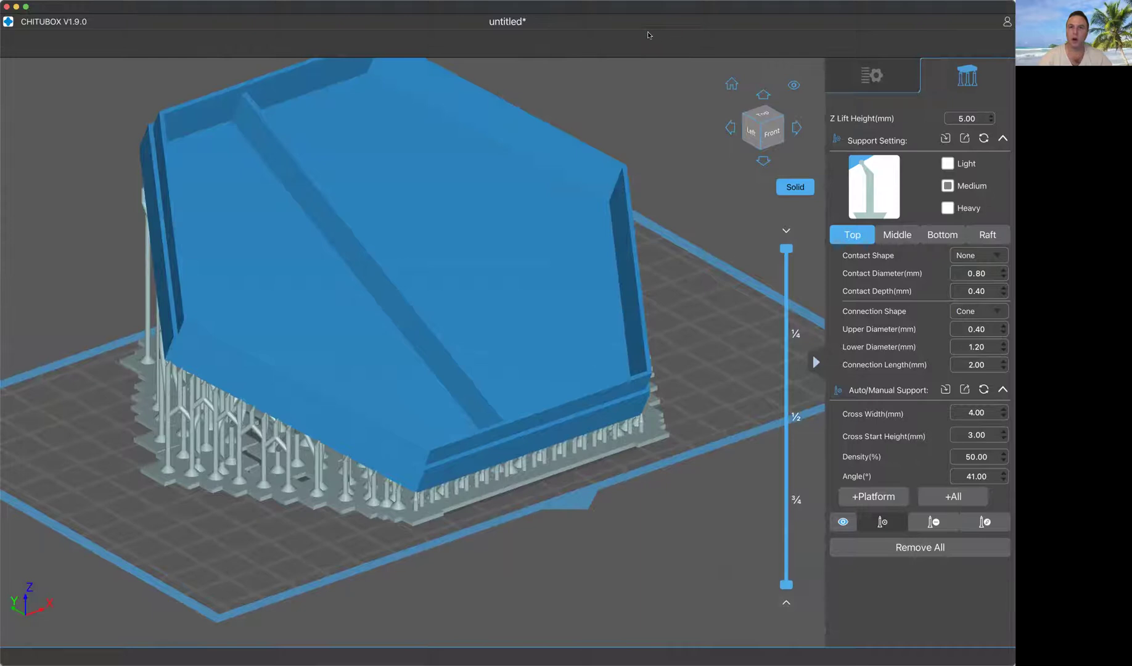
- Rotate the box base about the Y axis so one front corner is lowest, discarding the existing supports
click(874, 68)
click(16, 284)
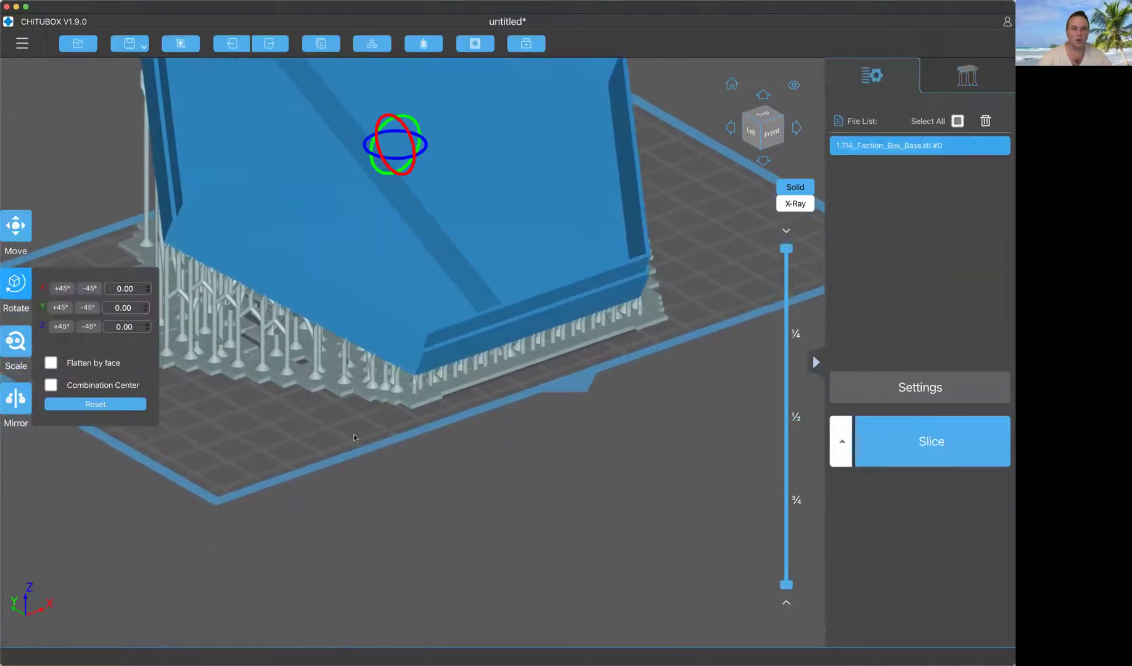
scroll(354, 438, down, 3)
click(355, 180)
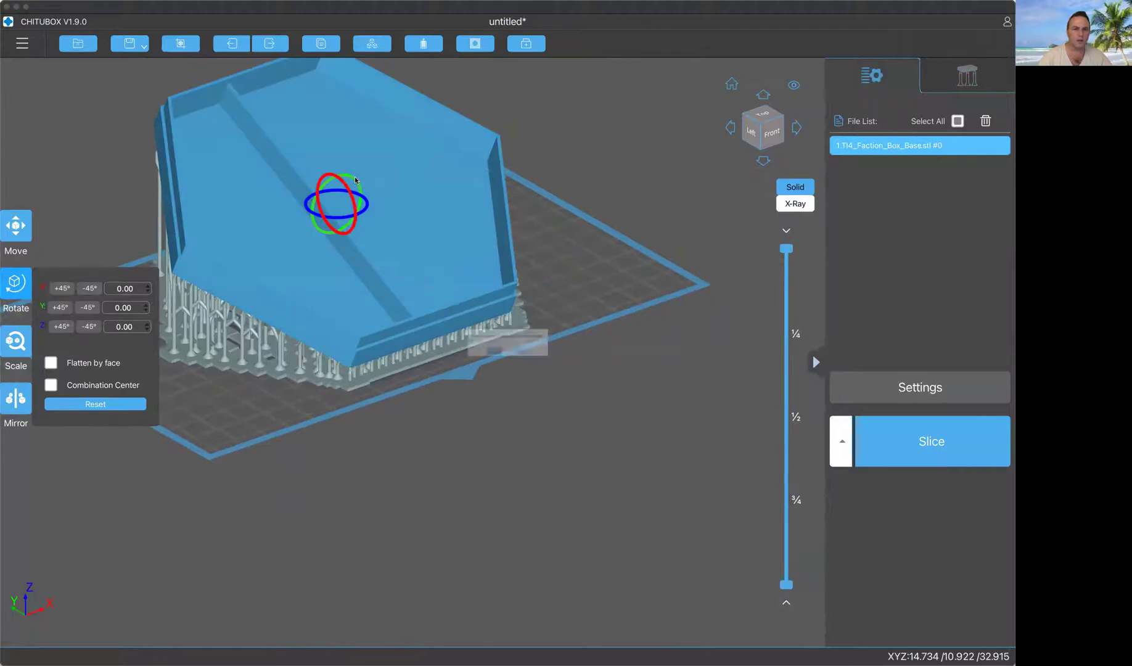
click(464, 372)
drag(354, 179, 357, 179)
mouse_move(540, 383)
mouse_down()
mouse_move(500, 356)
mouse_move(546, 366)
mouse_move(517, 360)
mouse_move(527, 368)
mouse_up()
right_drag(528, 366, 520, 358)
scroll(505, 340, up, 5)
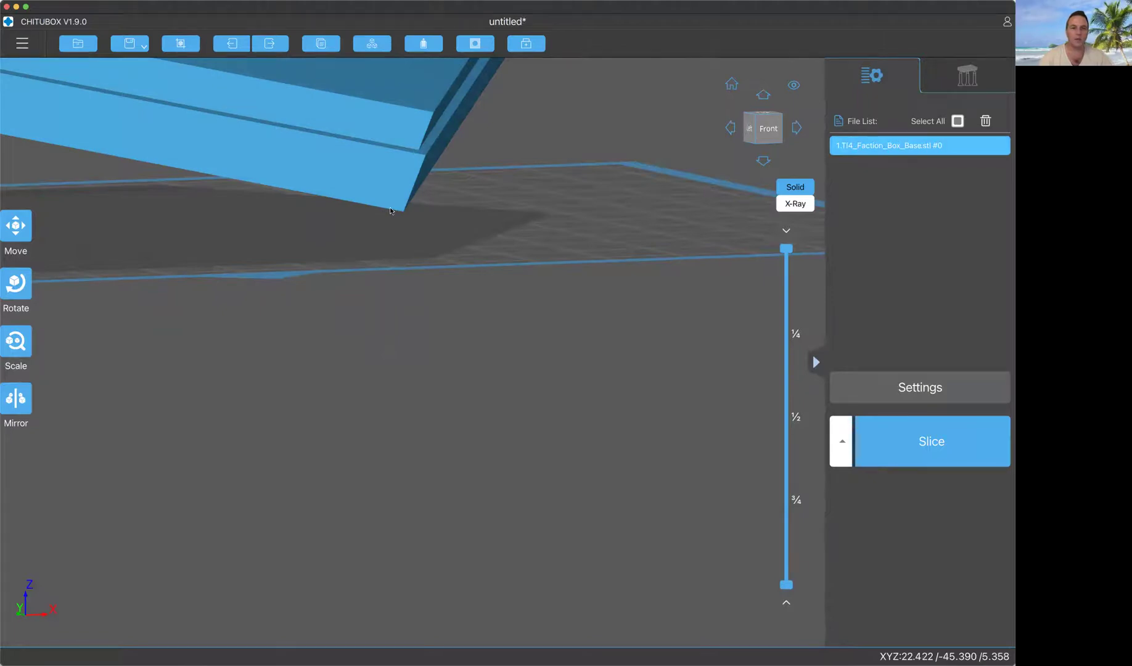
drag(454, 266, 509, 287)
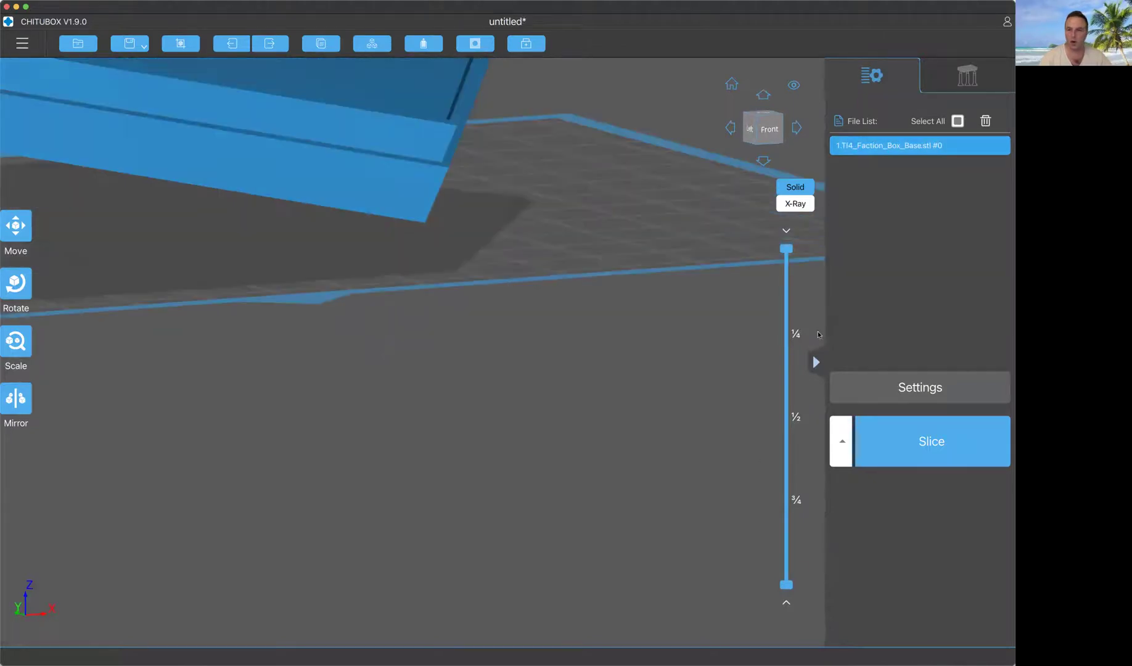
drag(793, 255, 776, 640)
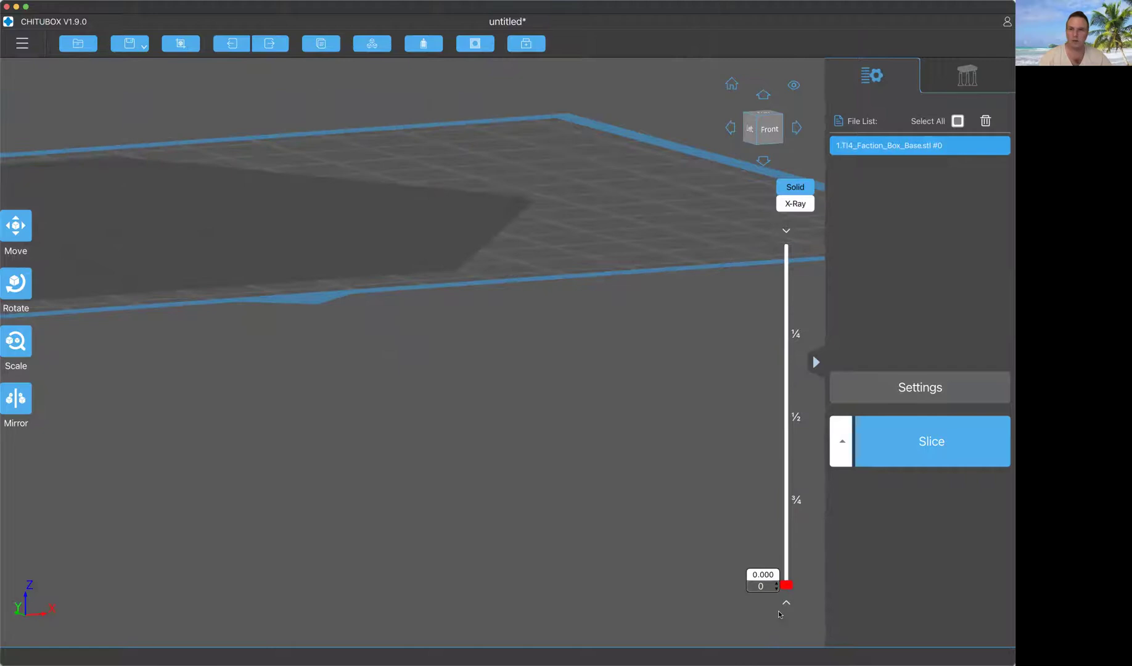
click(938, 81)
click(947, 499)
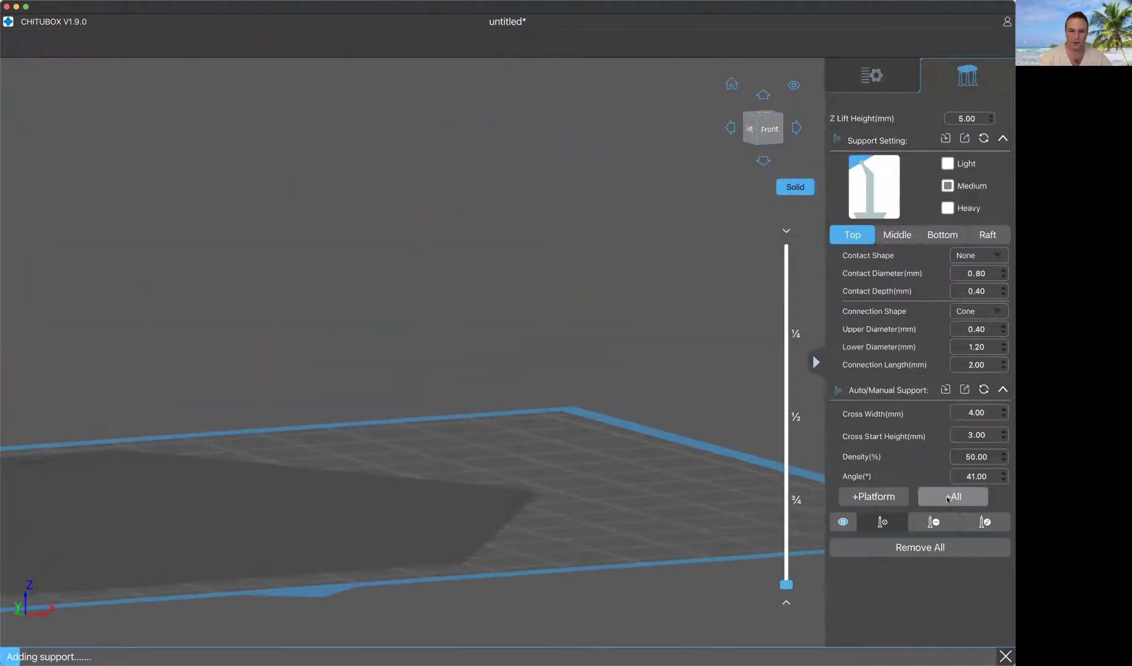
click(900, 547)
click(462, 375)
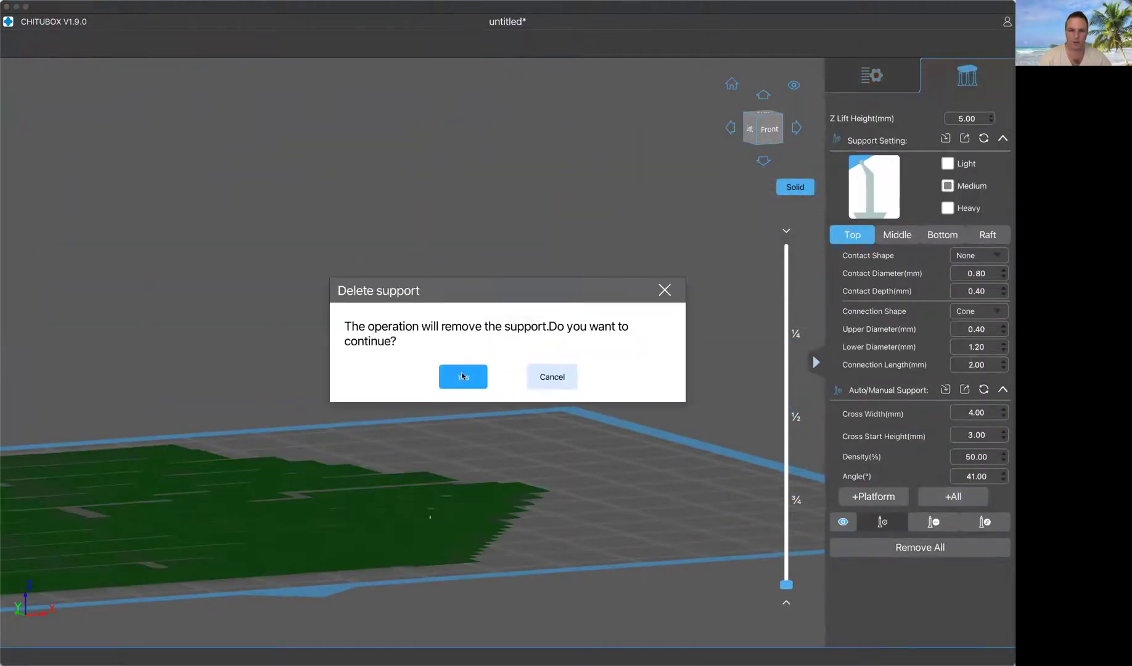
- Generate automatic supports everywhere on the corner-down box base and preview it at full height
click(939, 502)
mouse_move(616, 547)
right_down()
mouse_move(616, 497)
mouse_move(617, 553)
right_up()
drag(788, 584, 787, 248)
scroll(691, 425, up, 4)
right_drag(695, 434, 685, 435)
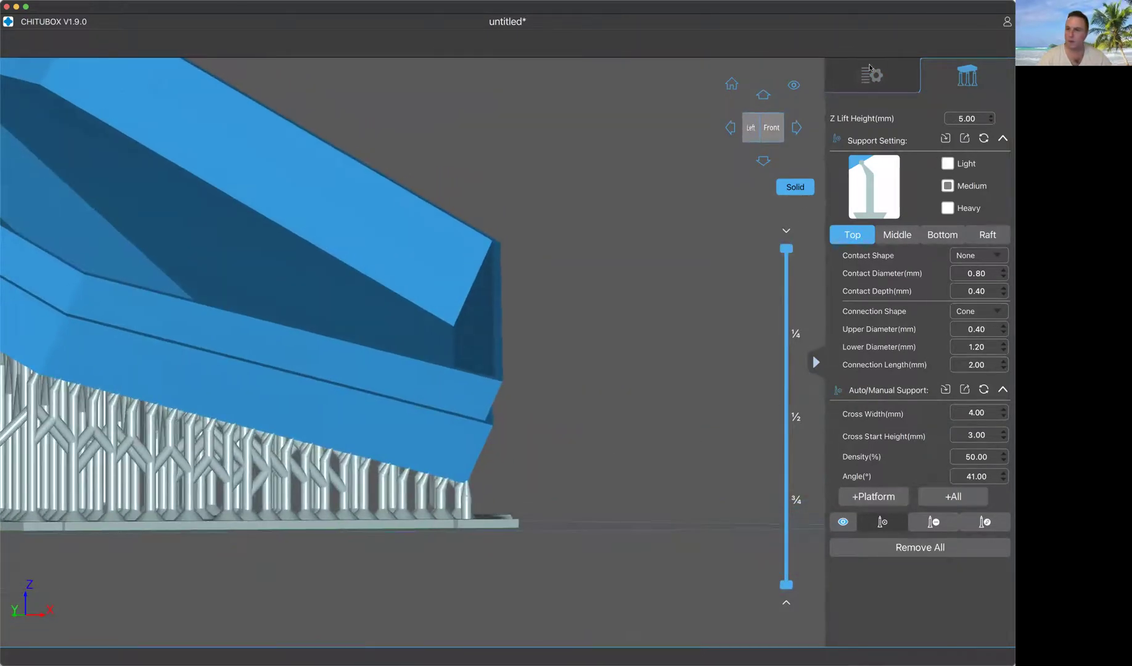
- Remove all supports and place a single manual support beneath the box base's lowest corner
click(901, 548)
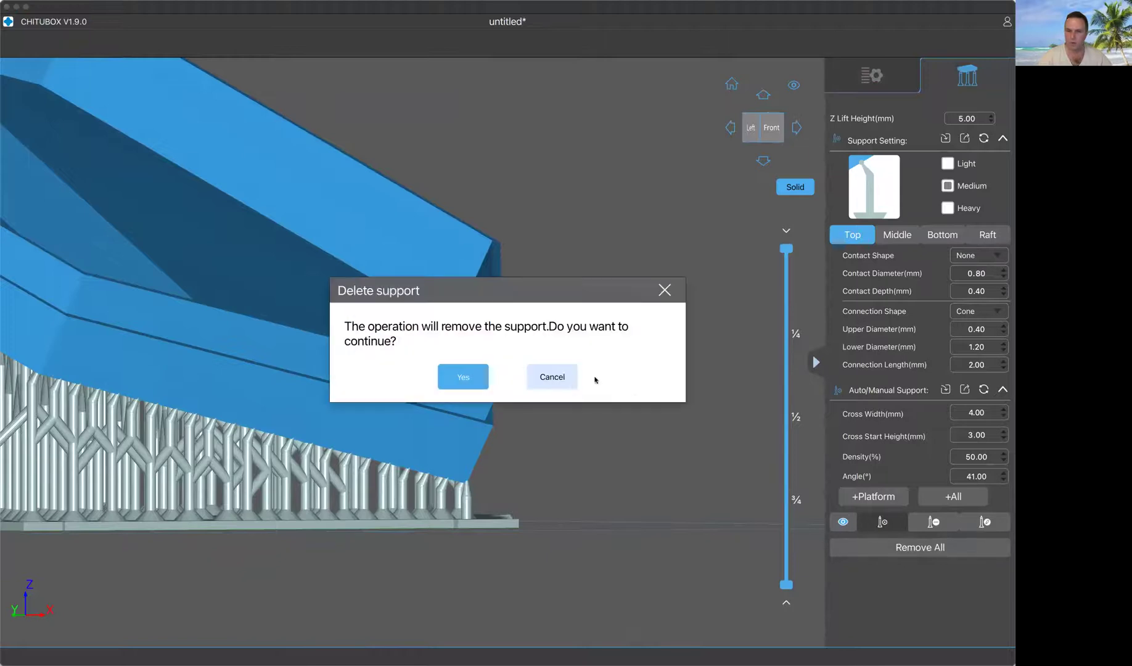
click(464, 375)
drag(551, 459, 811, 403)
click(502, 493)
- Preview the layers from the build plate up through the first ones growing on the single corner support
drag(787, 246, 775, 618)
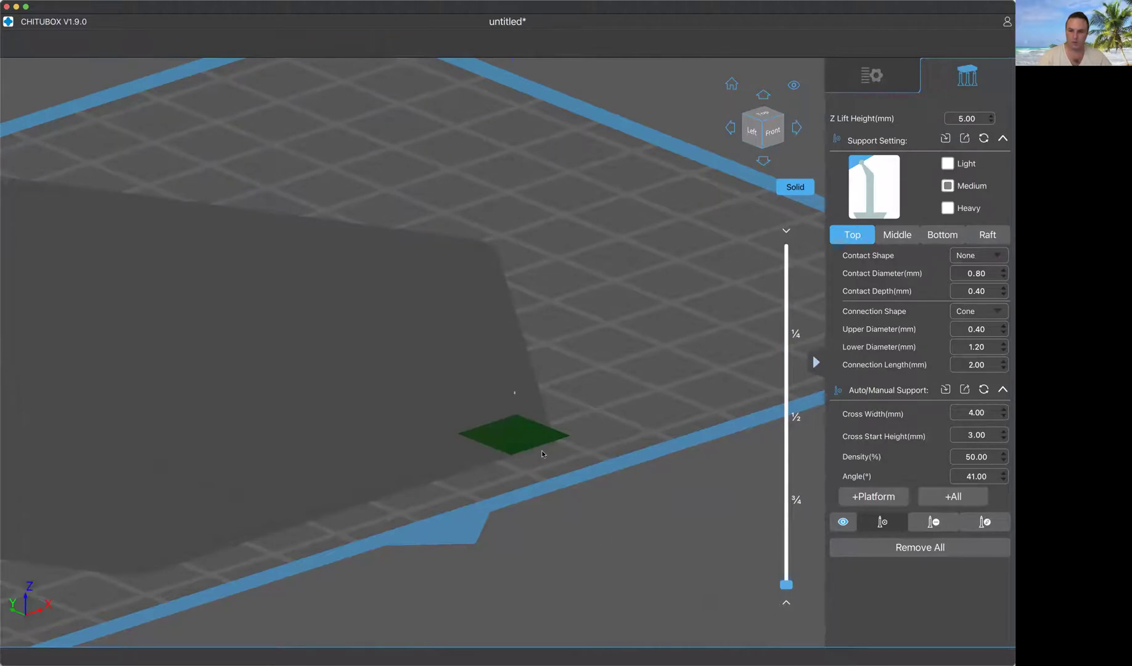
drag(784, 584, 785, 580)
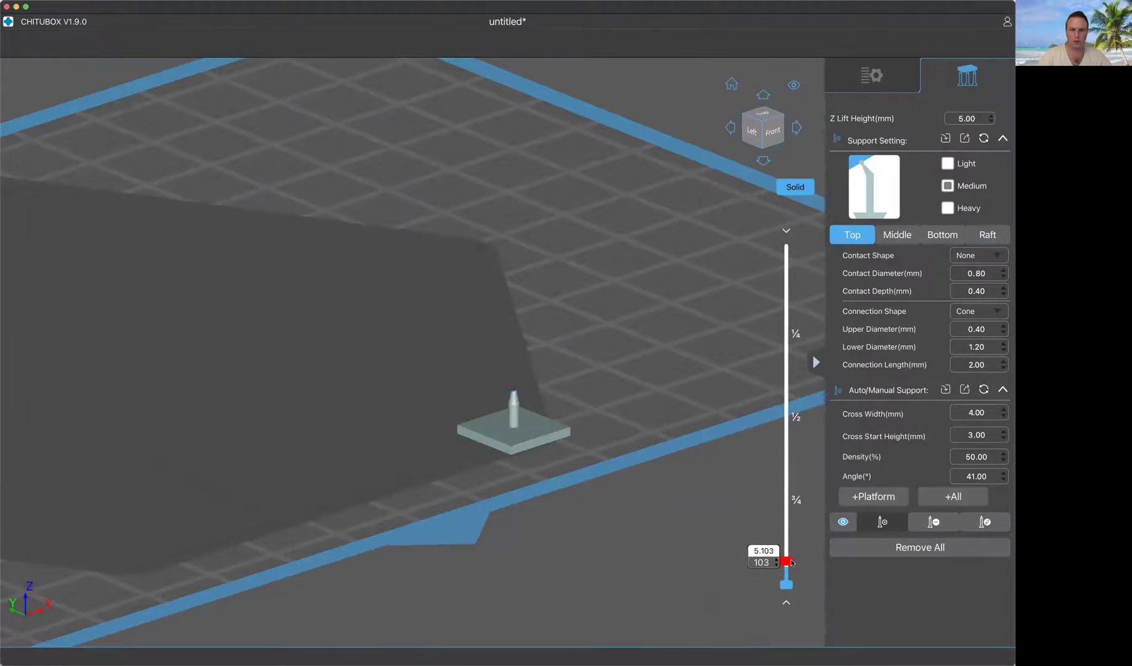
right_drag(678, 524, 660, 491)
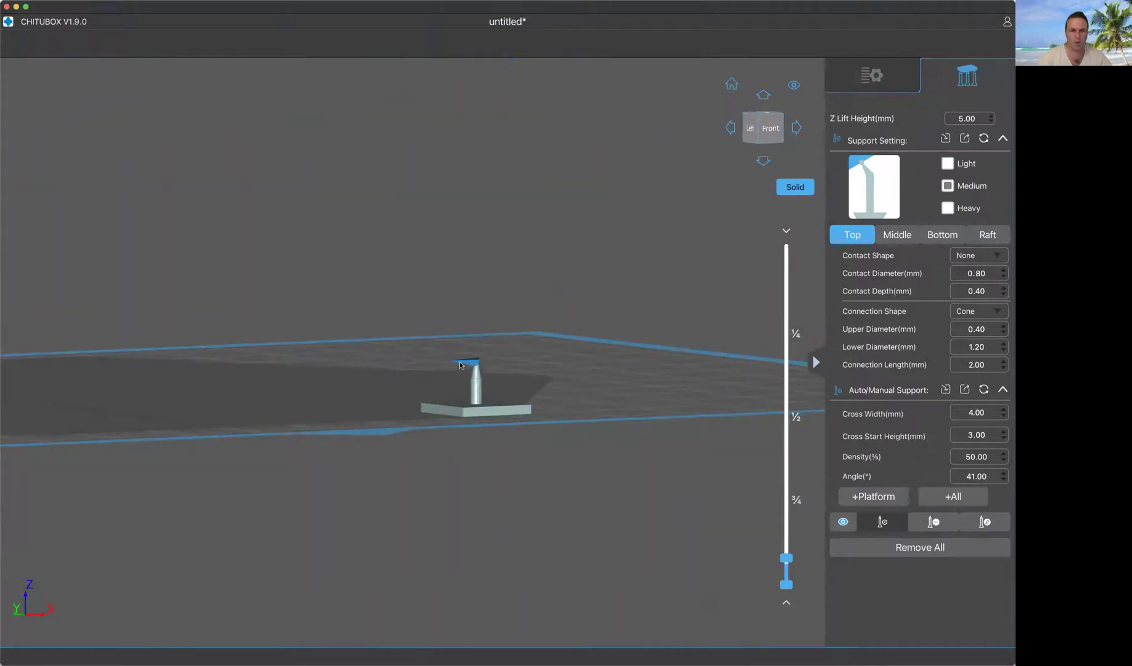
scroll(465, 368, up, 10)
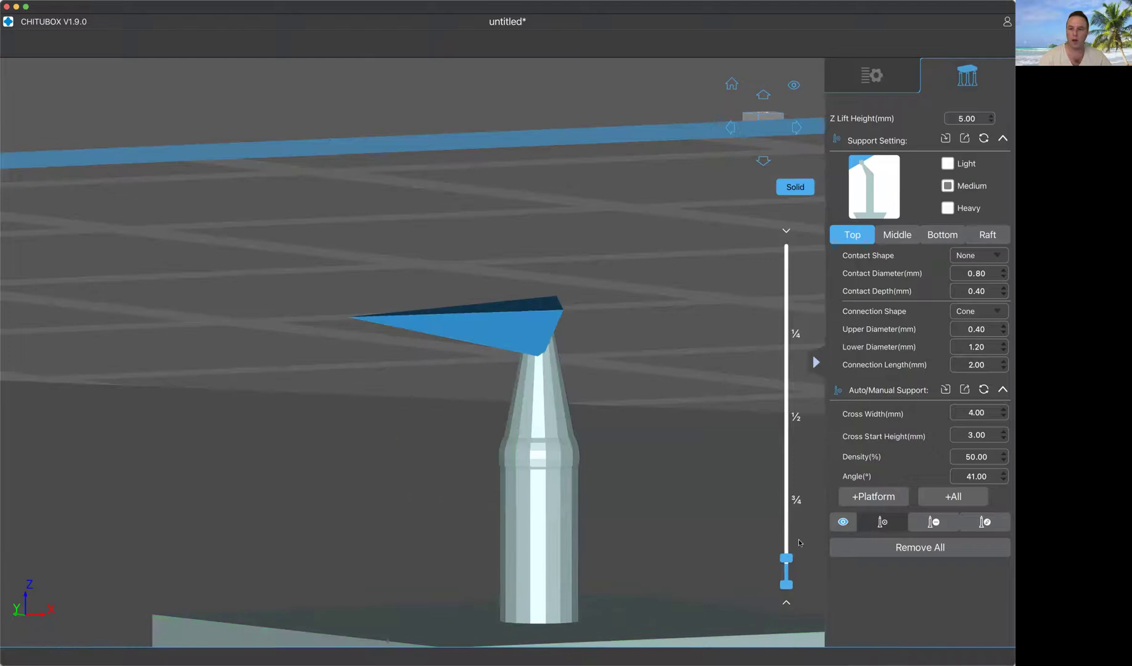
drag(788, 558, 787, 553)
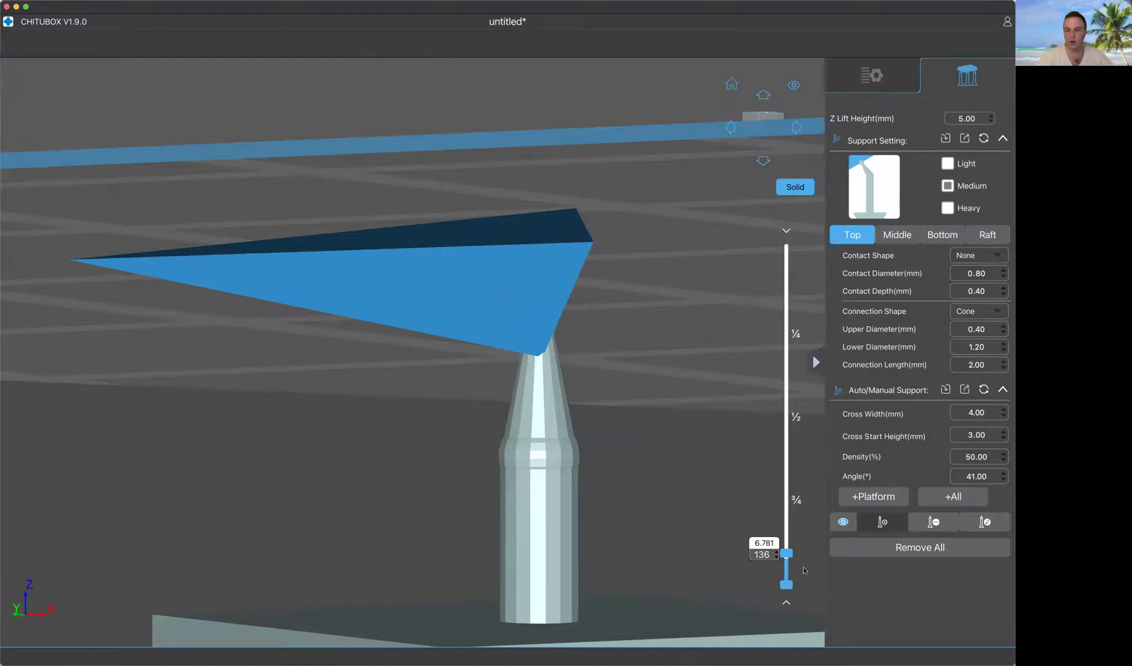
- Raise the layer preview to about a quarter of the height and examine the overhang growing from the lowest corner
drag(793, 555, 788, 497)
scroll(637, 524, down, 5)
right_drag(539, 546, 559, 544)
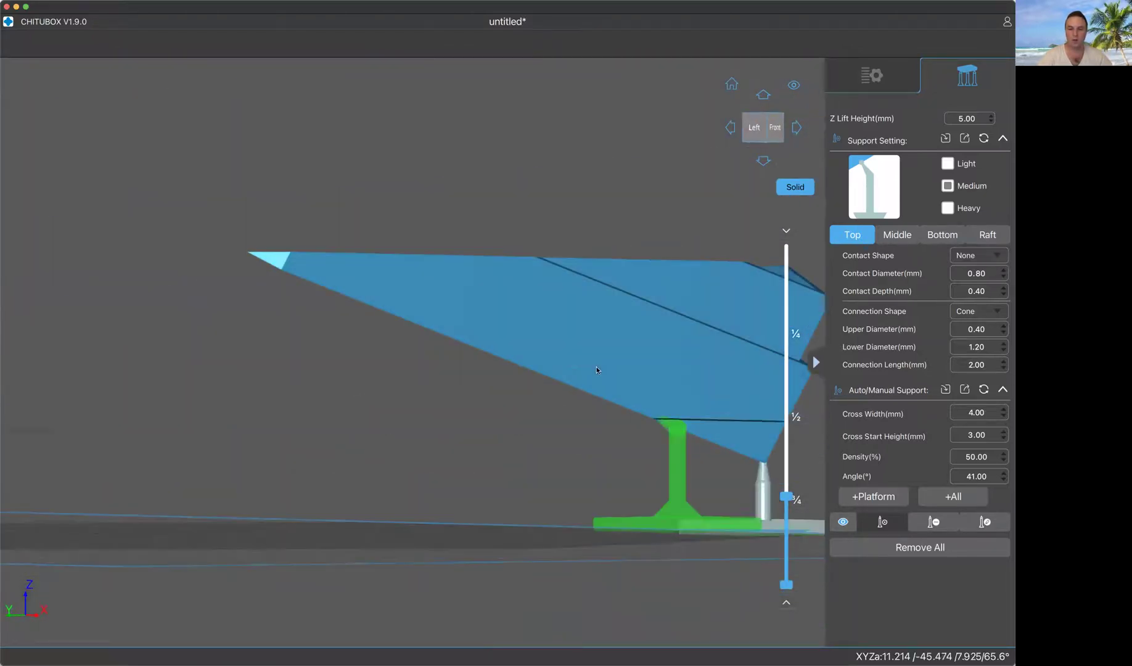
drag(519, 446, 541, 449)
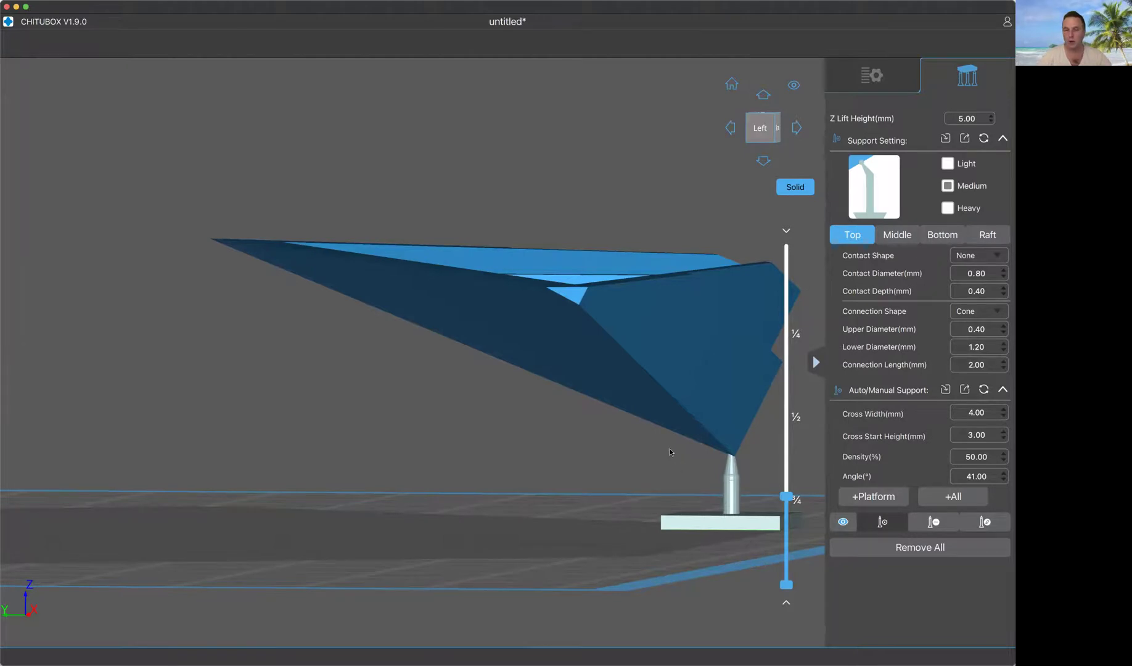
click(740, 444)
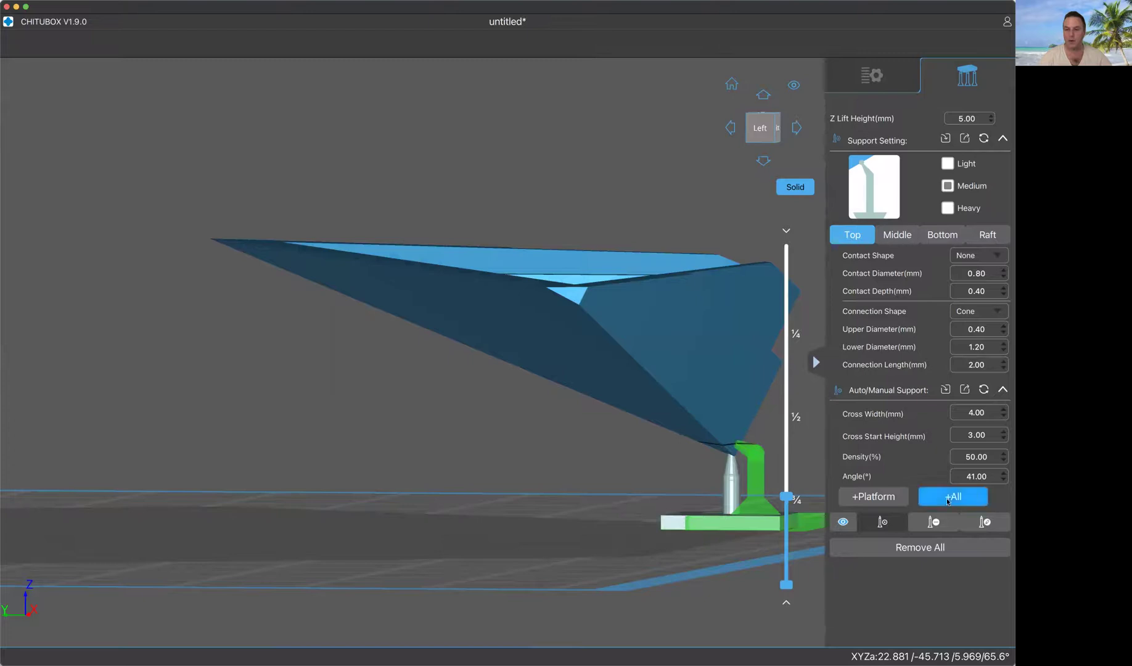
- Replace the single corner support with automatic supports everywhere on the box base
click(948, 497)
click(463, 376)
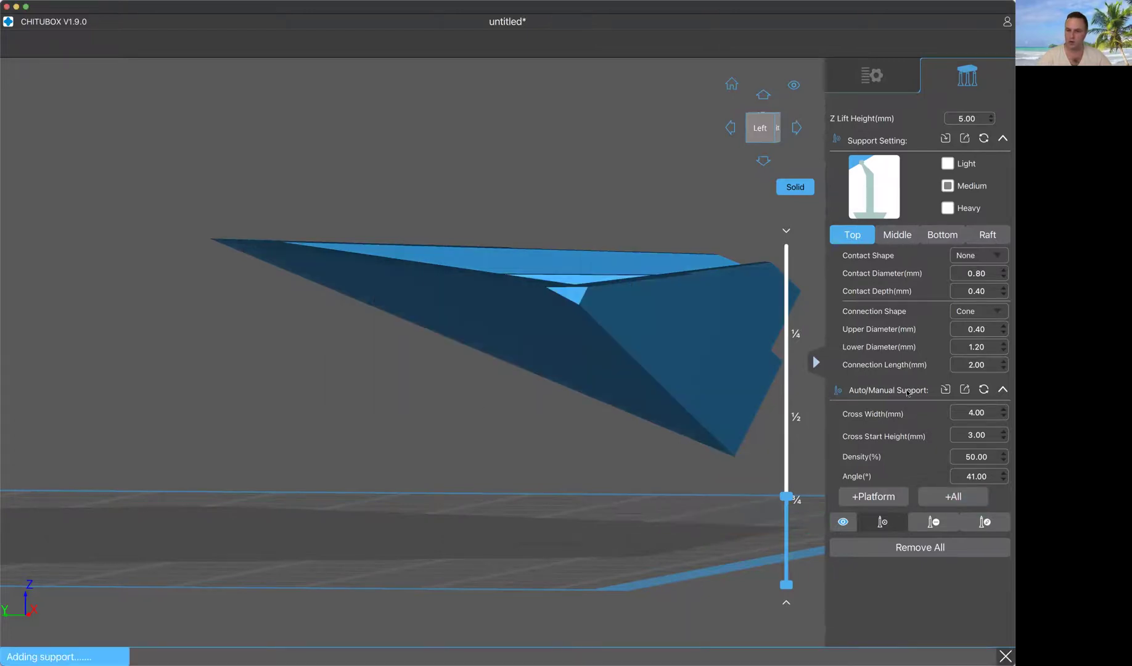
right_drag(716, 600, 696, 598)
drag(695, 602, 735, 502)
scroll(735, 504, down, 10)
right_drag(739, 513, 786, 595)
drag(796, 500, 803, 555)
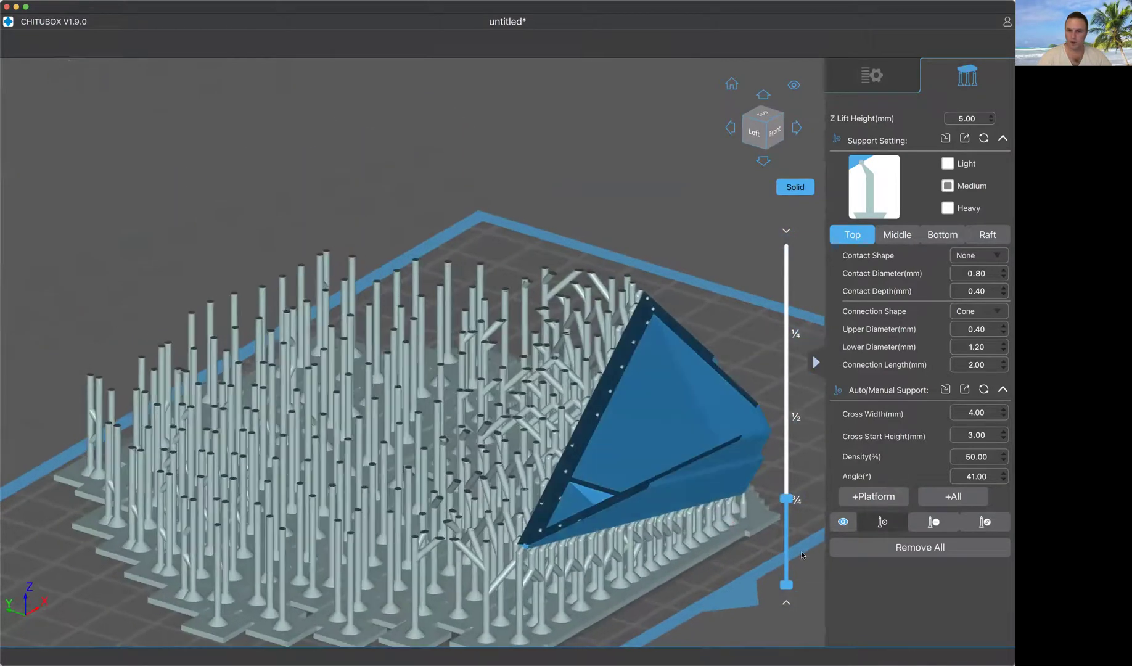
- Examine the support pillars and contact points around the lowest corner, with the layer preview cut below a quarter of the height
drag(787, 500, 790, 527)
right_drag(767, 454, 759, 362)
scroll(630, 413, up, 5)
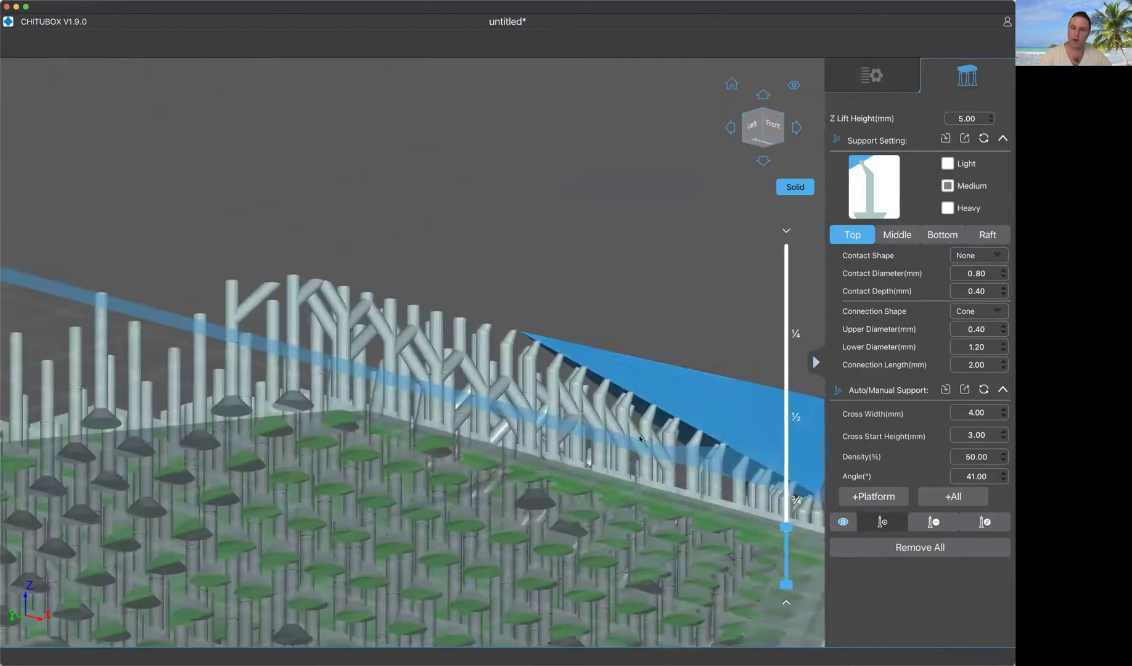
right_drag(688, 285, 682, 362)
drag(682, 357, 626, 414)
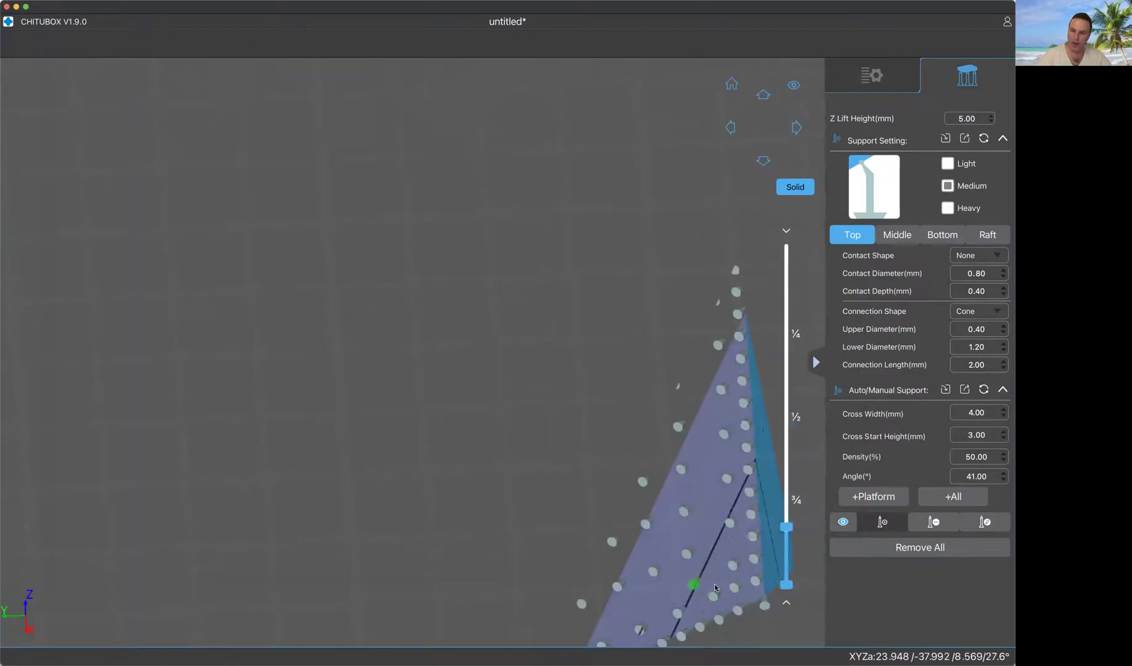
scroll(708, 558, down, 5)
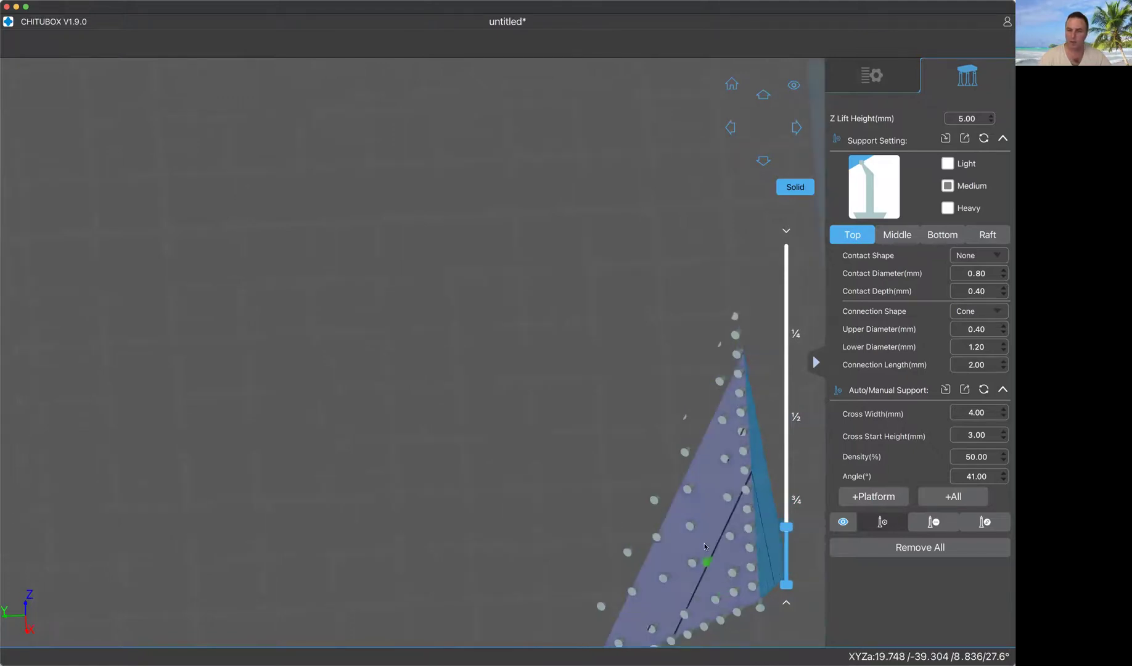
right_drag(606, 452, 610, 460)
drag(609, 459, 621, 370)
right_drag(621, 370, 632, 419)
scroll(627, 370, up, 5)
scroll(716, 476, up, 5)
- Lower the layer preview to the corner's first layers and examine the closely spaced contact points holding its tip
middle_drag(795, 532, 797, 609)
drag(785, 539, 786, 566)
middle_drag(701, 562, 675, 429)
right_drag(675, 428, 656, 484)
drag(786, 560, 791, 552)
right_drag(754, 524, 742, 358)
drag(742, 357, 550, 425)
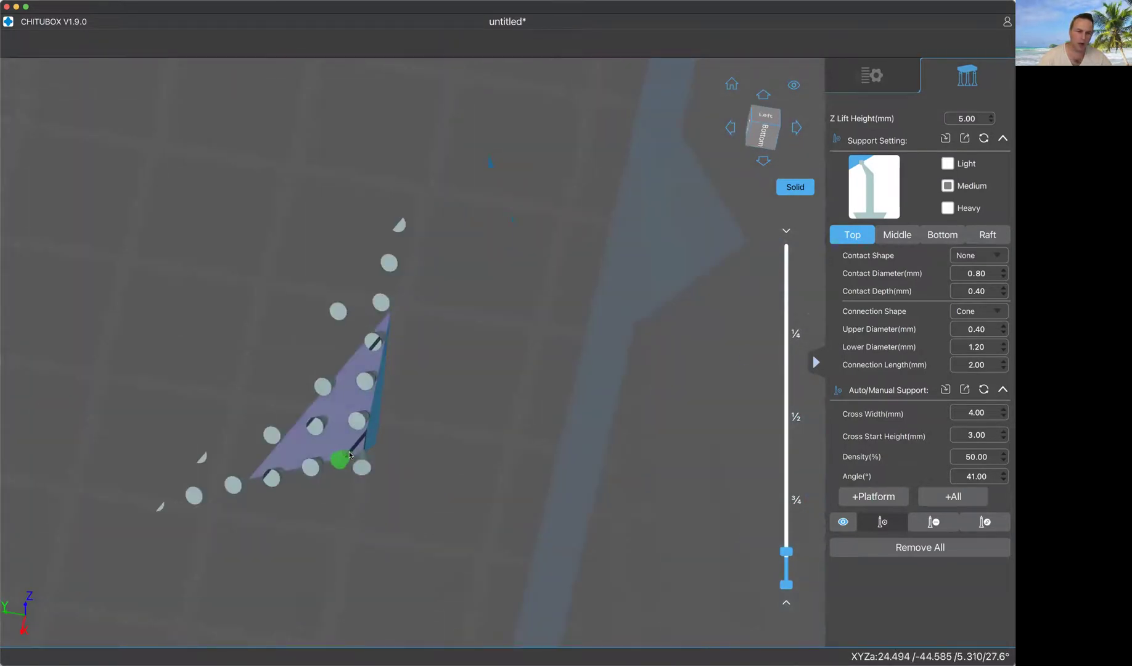
click(346, 456)
click(353, 447)
right_drag(463, 503, 537, 500)
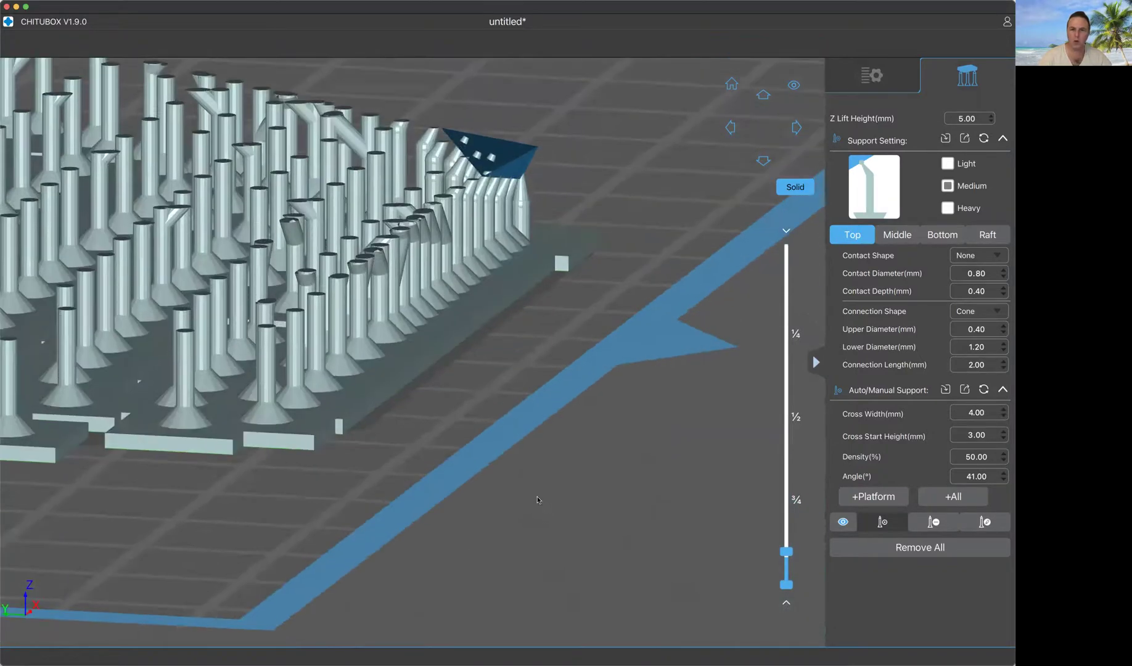
- Lower the layer preview to layer 110, raise it to 123, and examine the first layers forming on the corner's supports
drag(787, 553, 789, 561)
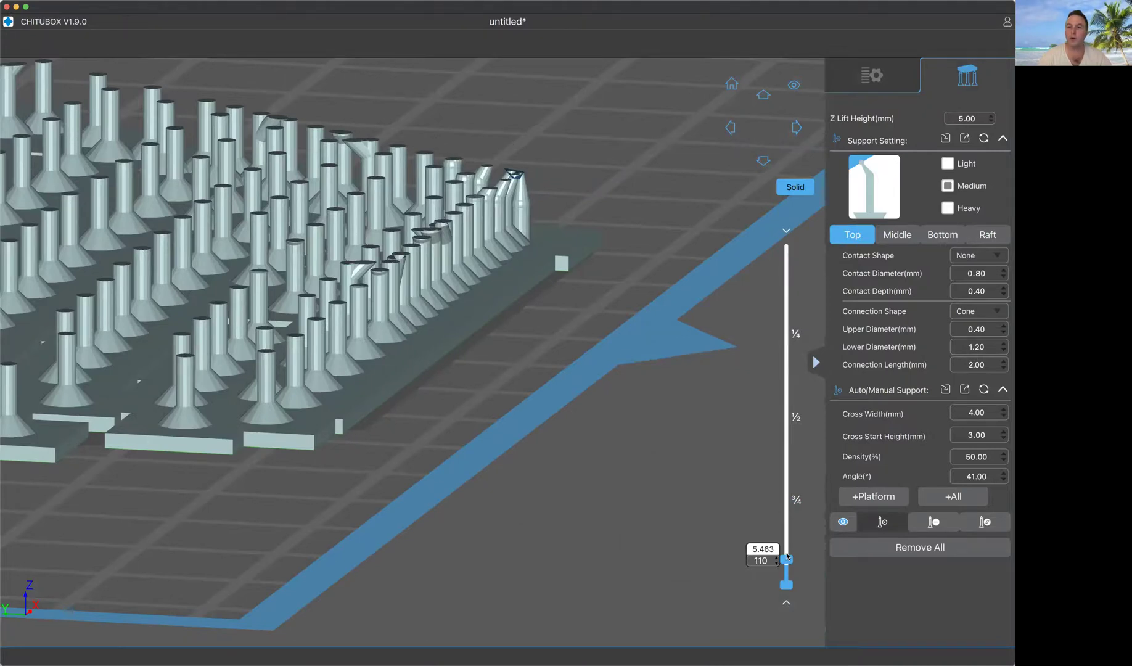
drag(787, 555, 789, 558)
scroll(788, 558, up, 4)
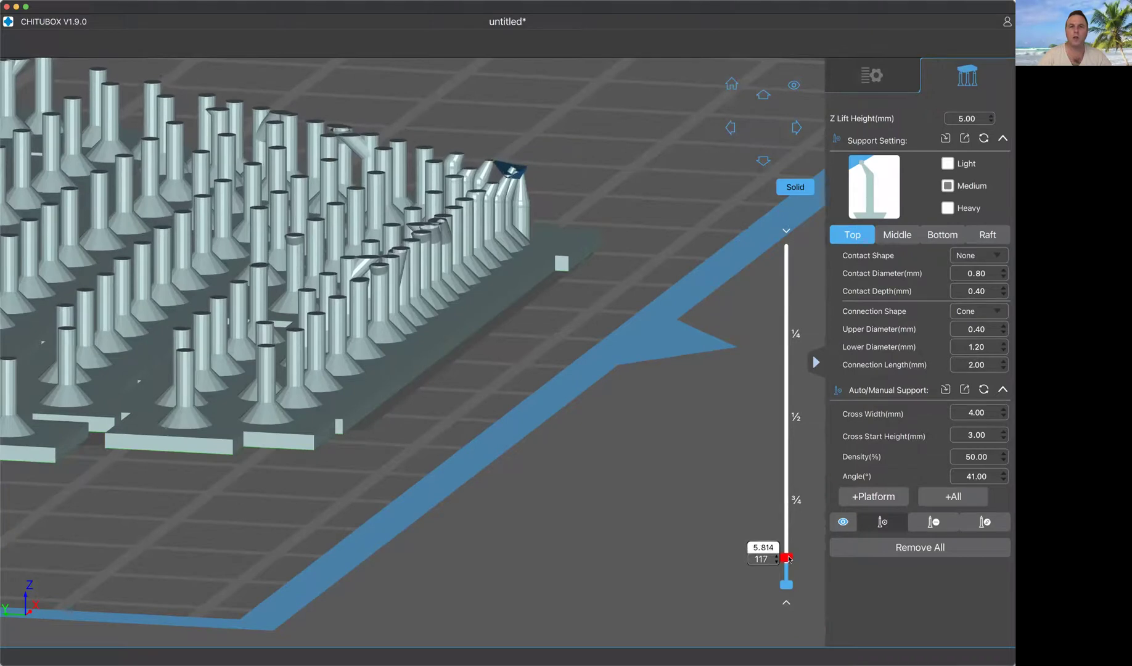
scroll(788, 558, up, 9)
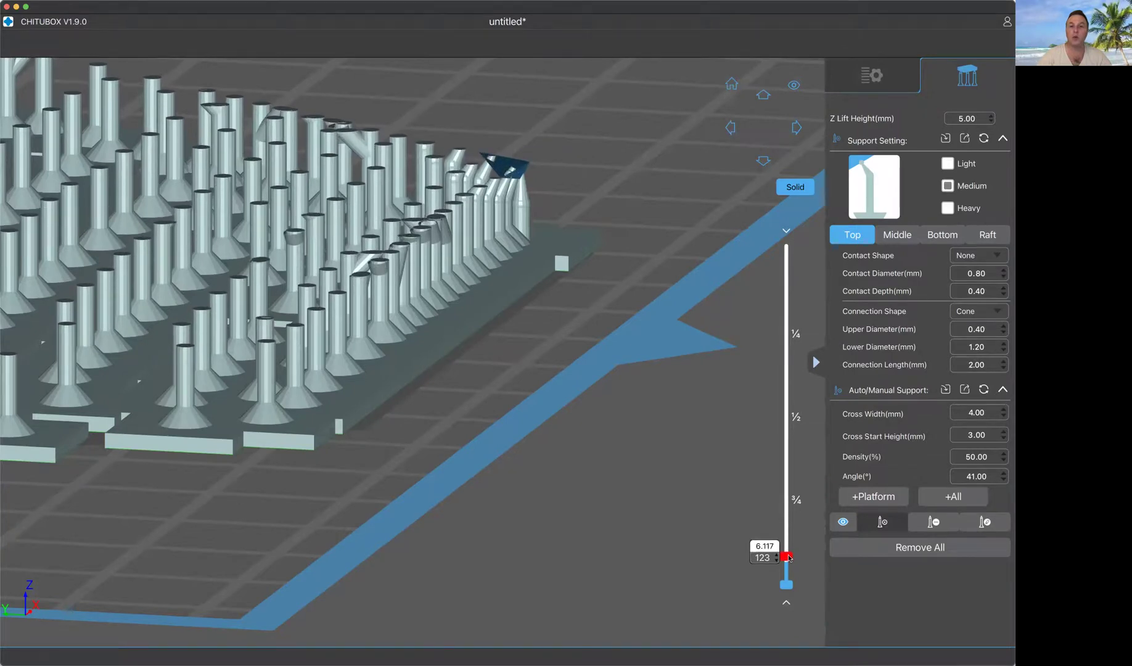
- Raise the layer preview to layer 173 and examine the widening corner and its supports from the side
drag(790, 557, 789, 546)
scroll(789, 562, down, 20)
scroll(789, 547, up, 2)
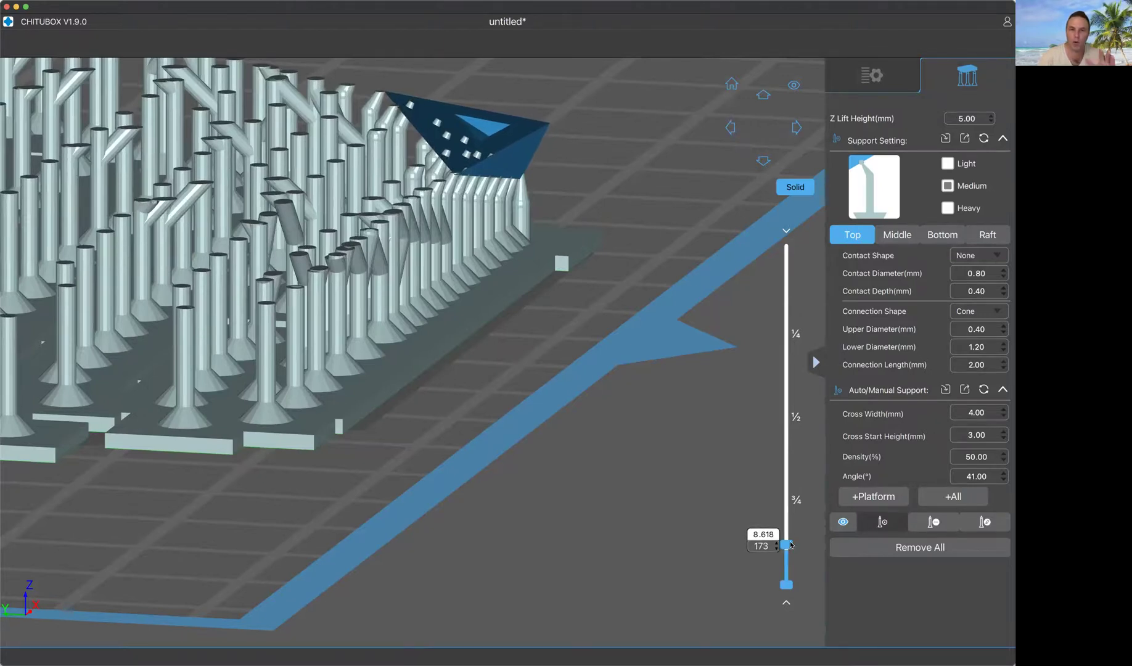
right_drag(728, 544, 717, 515)
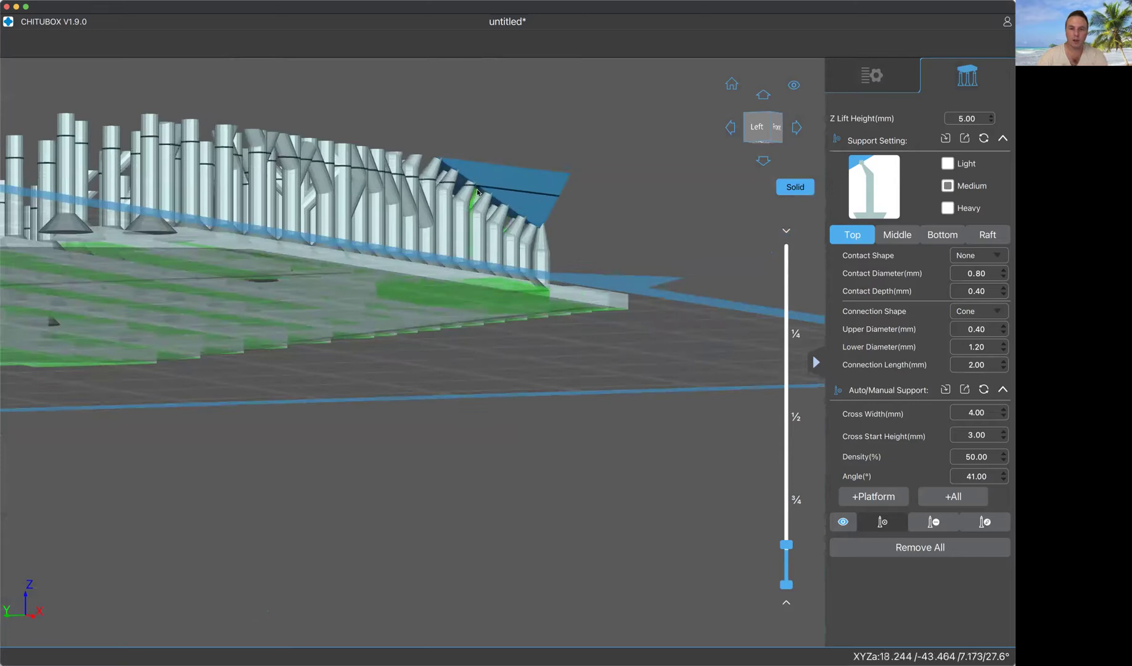
right_drag(605, 205, 596, 210)
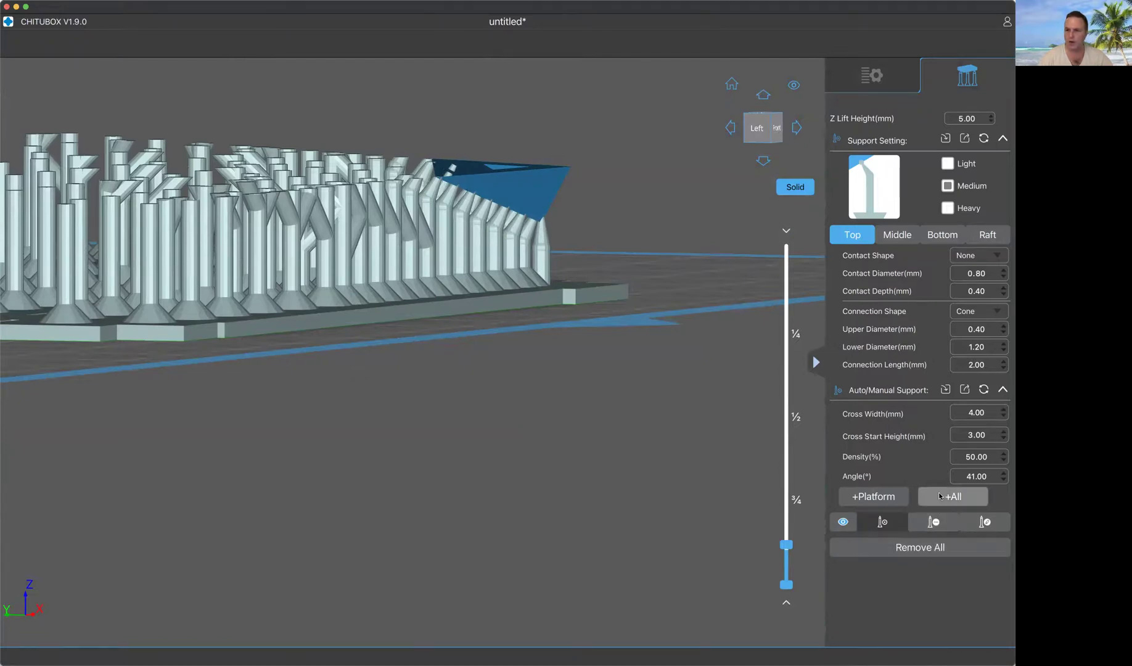
- Remove all supports from the hexagonal box base
click(922, 548)
click(463, 378)
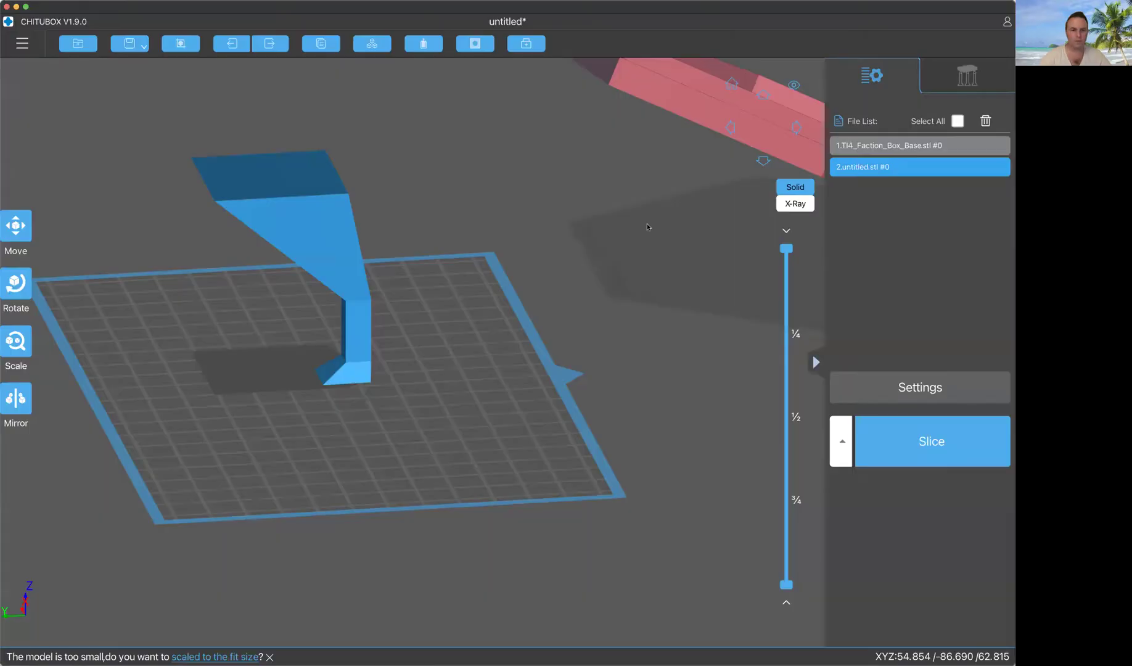
- Examine the untitled.stl demonstration model from several angles, comparing its small foot and narrow stem with the wide block above
right_drag(495, 421, 469, 424)
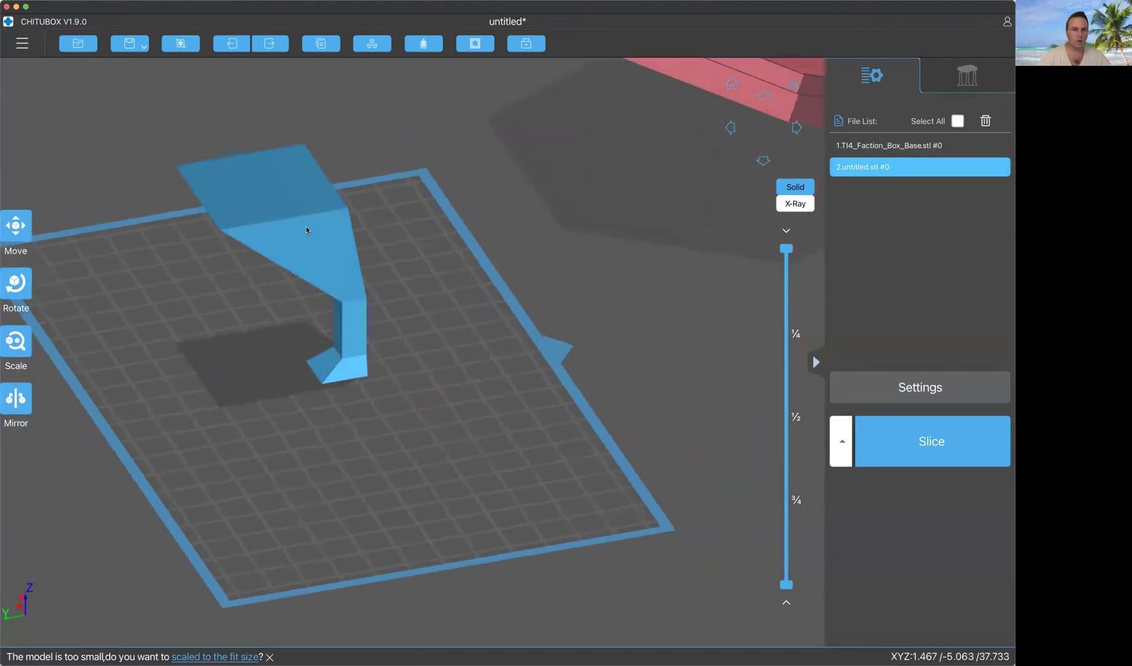
right_drag(456, 335, 303, 375)
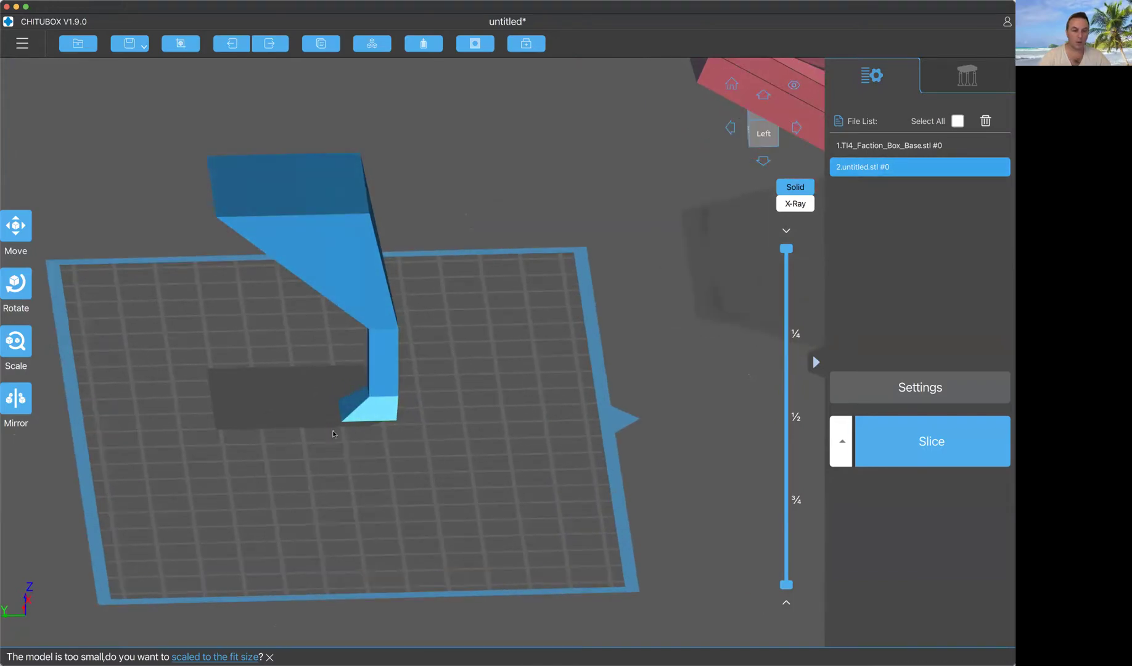
right_drag(443, 408, 387, 413)
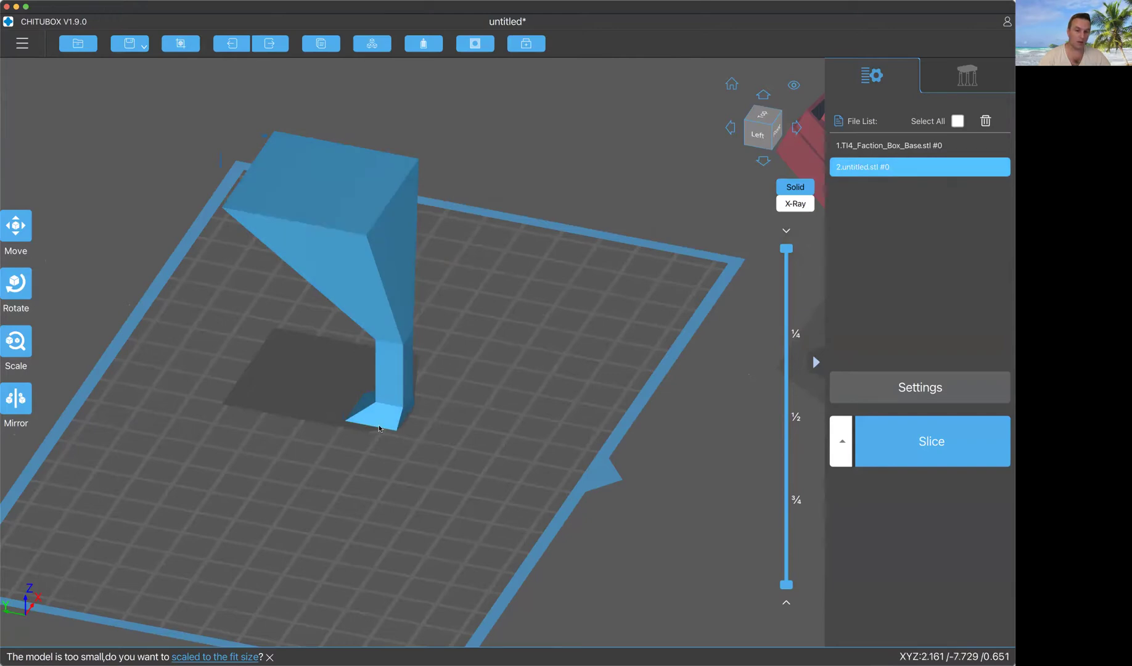
right_drag(450, 441, 471, 429)
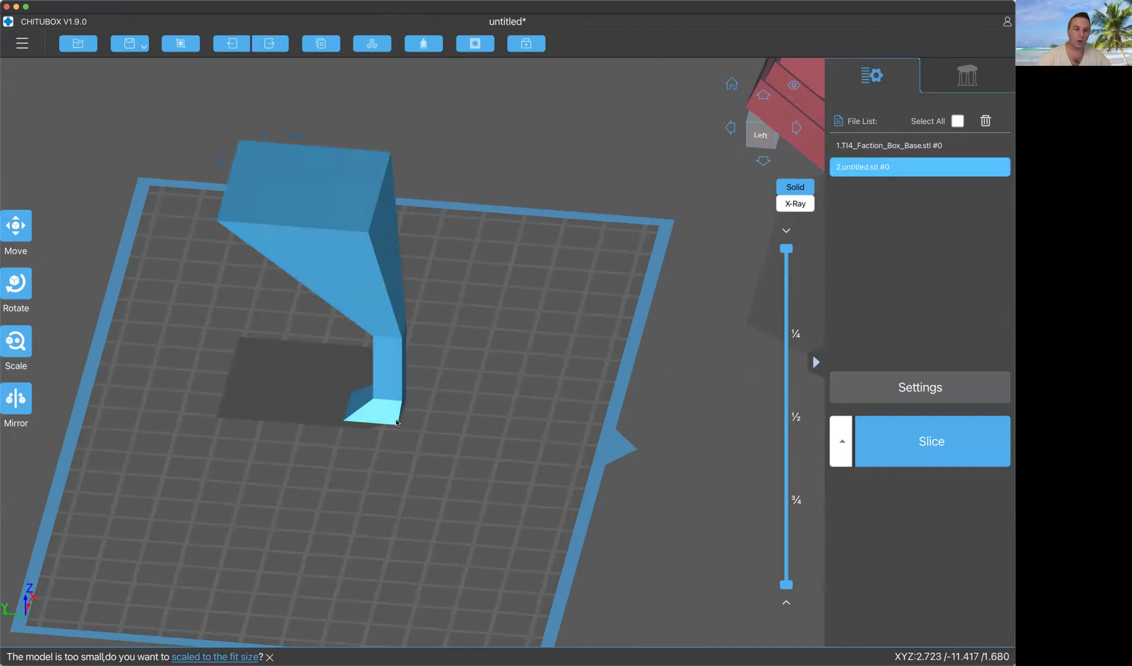
drag(501, 410, 479, 389)
right_drag(479, 386, 475, 385)
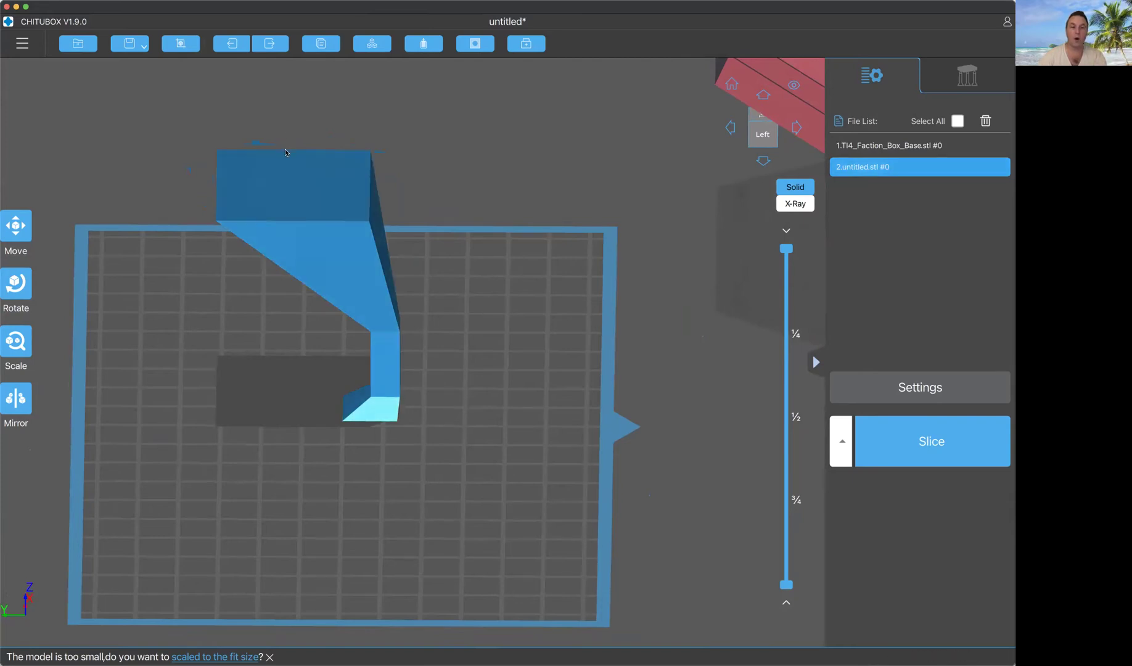
drag(485, 349, 395, 381)
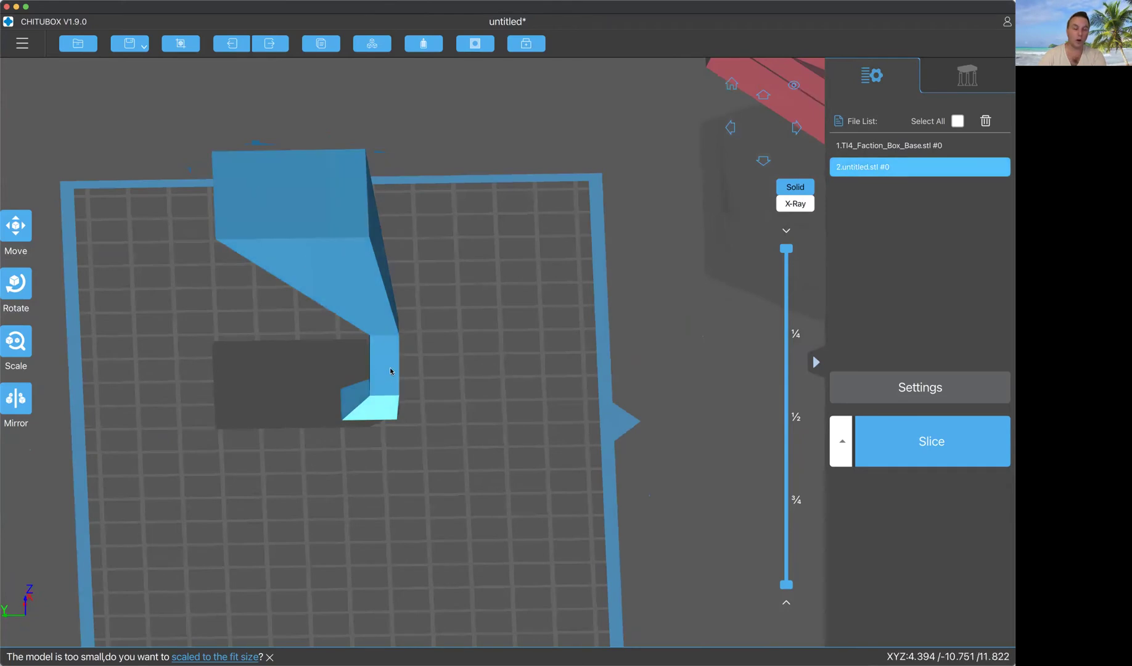